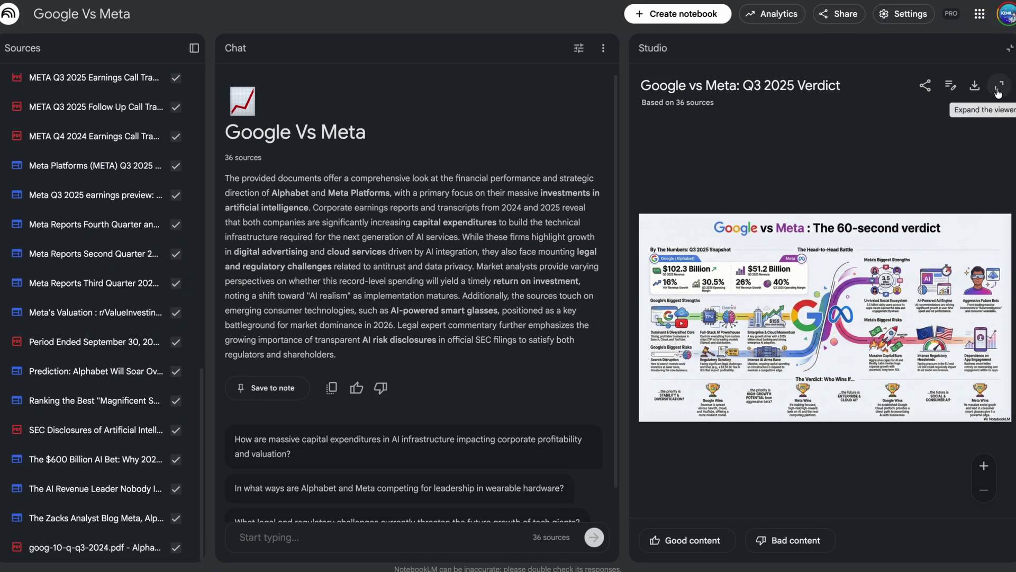
Preview the Google vs Meta infographic, the launch plan Sheets export and the WWII turning points infographic
left_click(999, 89)
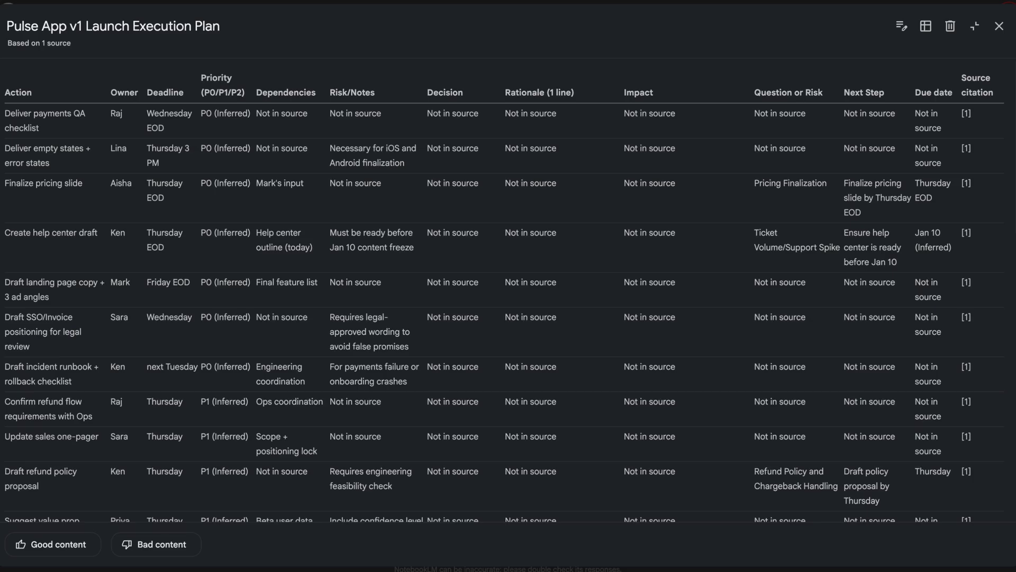
left_click(926, 26)
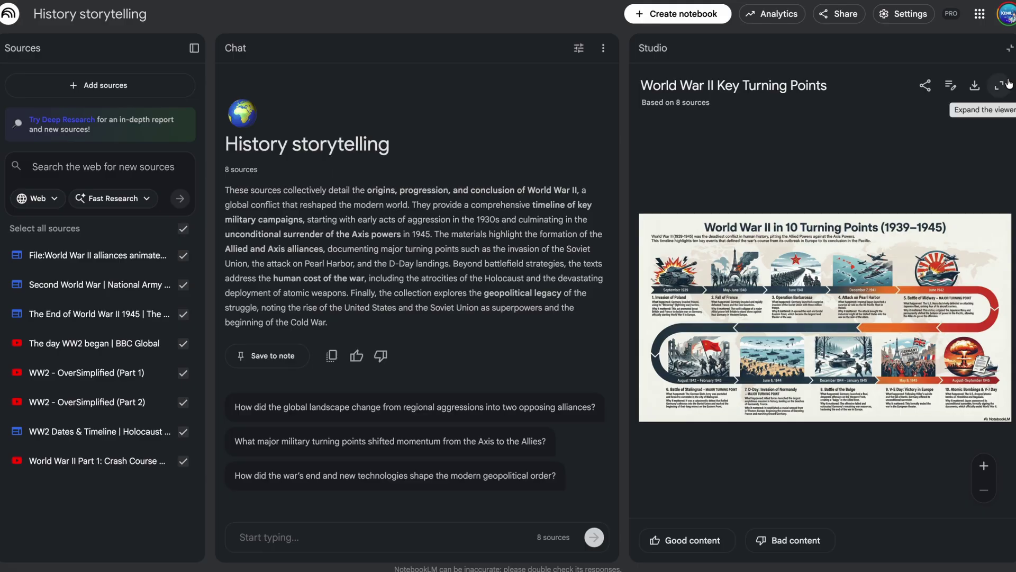
left_click(995, 89)
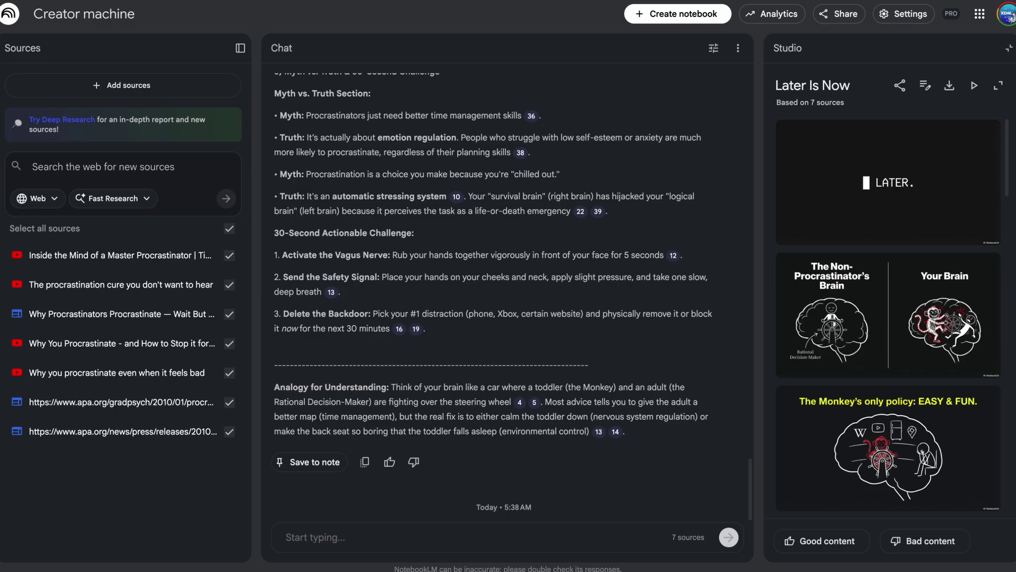
scroll(889, 265, "down", 3)
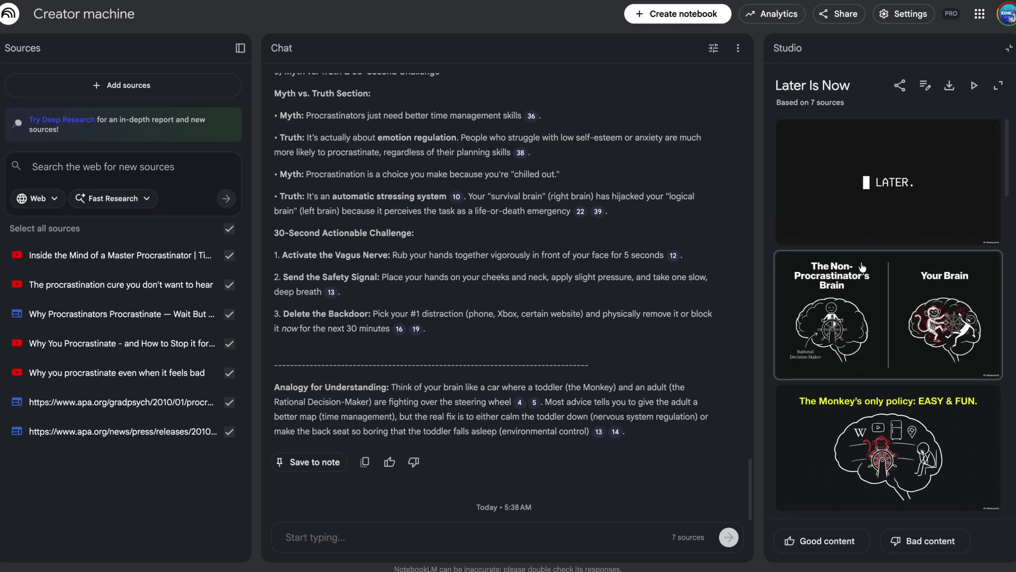
Enlarge the Later Is Now slide deck and page through its slides
left_click(994, 89)
key("Right")
key("Right")
key("Right")
key("Right")
key("Right")
key("Right")
key("Right")
key("Right")
key("Right")
key("Right")
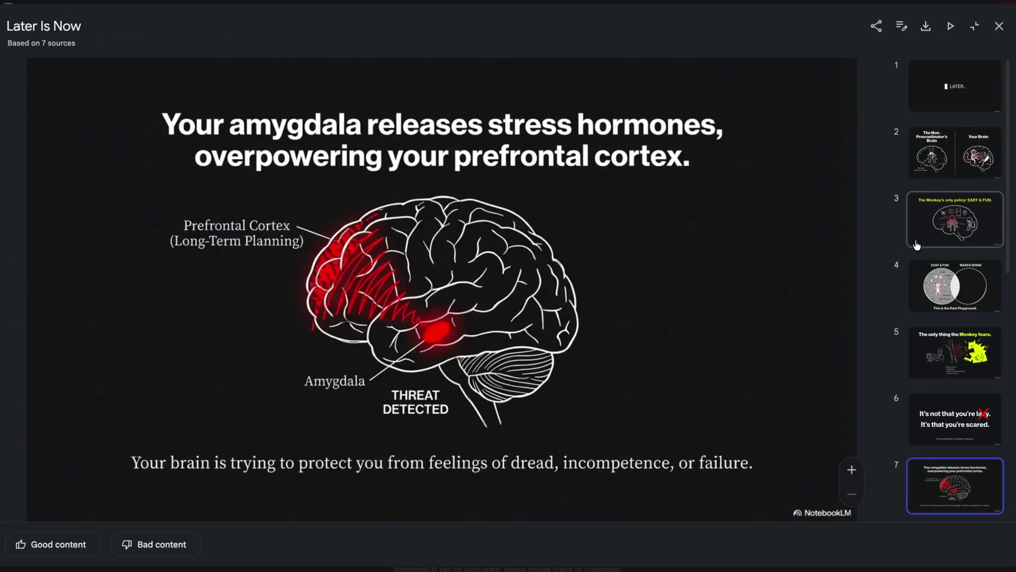
key("Right")
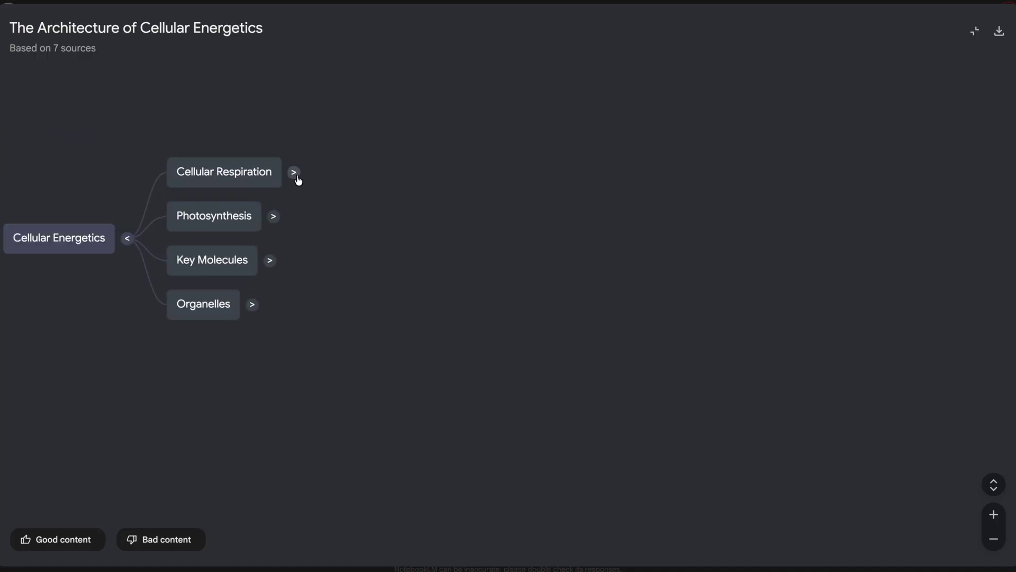
Expand the mind map's Cellular Respiration, Photosynthesis, Definition, Key Molecules and Pathways (C3, C4, CAM) branches
left_click(294, 172)
left_click(518, 327)
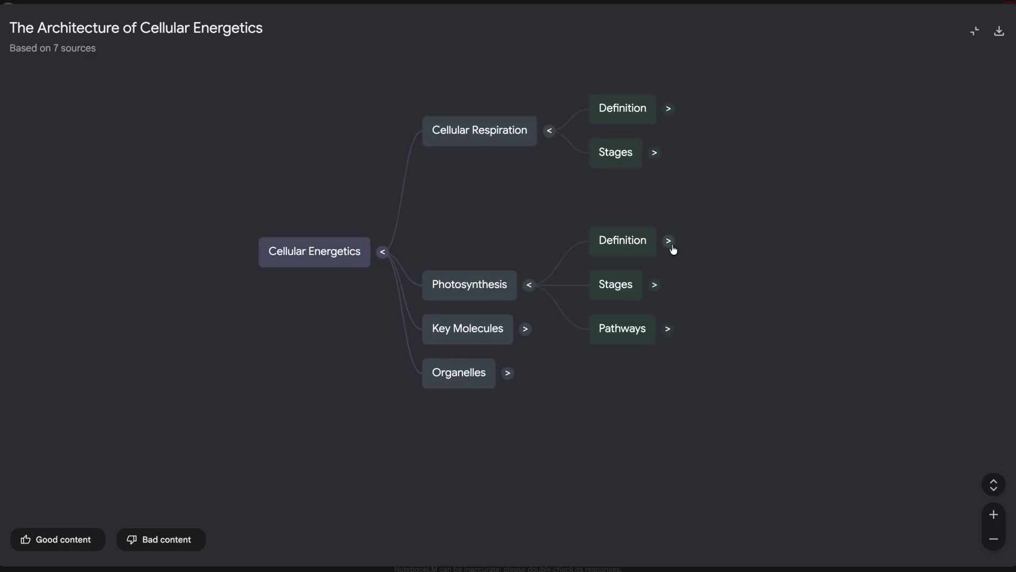
left_click(668, 239)
left_click(377, 256)
left_click(670, 129)
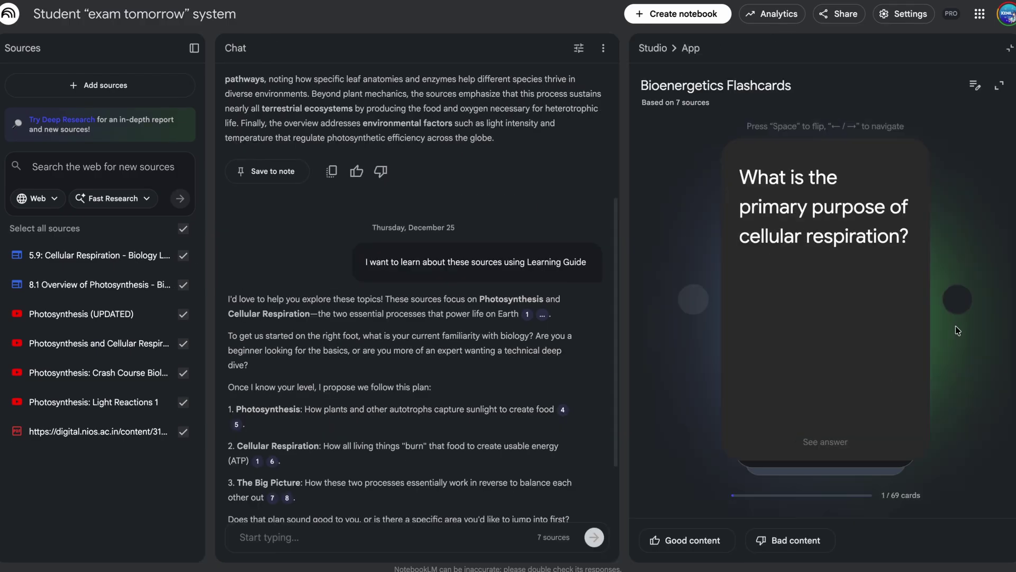
Step through the flashcards, revealing one answer, then return to the study aids list
left_click(958, 288)
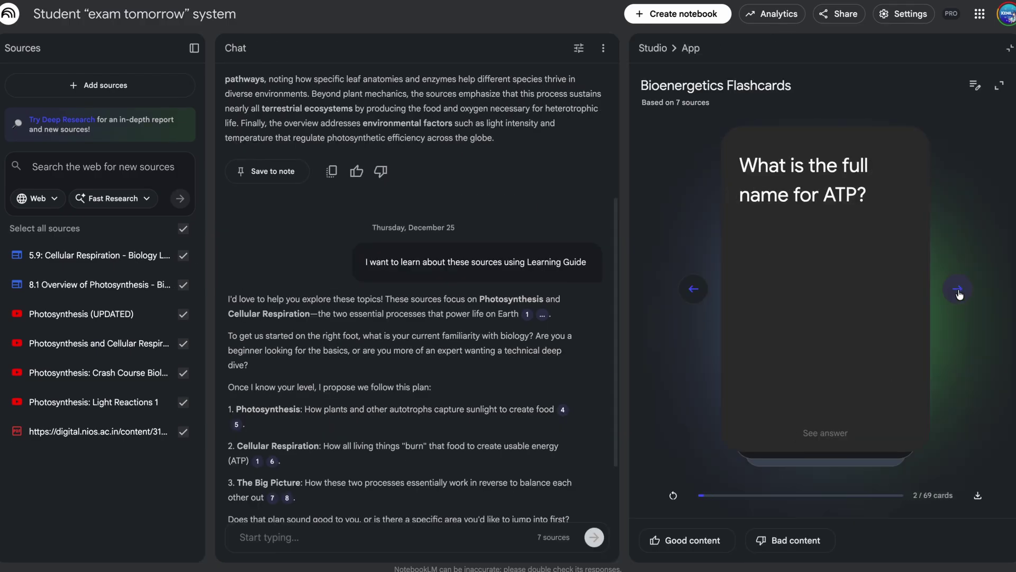
left_click(906, 315)
left_click(957, 288)
left_click(958, 289)
left_click(955, 288)
left_click(900, 131)
left_click(1010, 48)
Answer the Metabolism Quiz oxygen and Calvin cycle questions, then ask Chat to explain the wrong answer
left_click(847, 392)
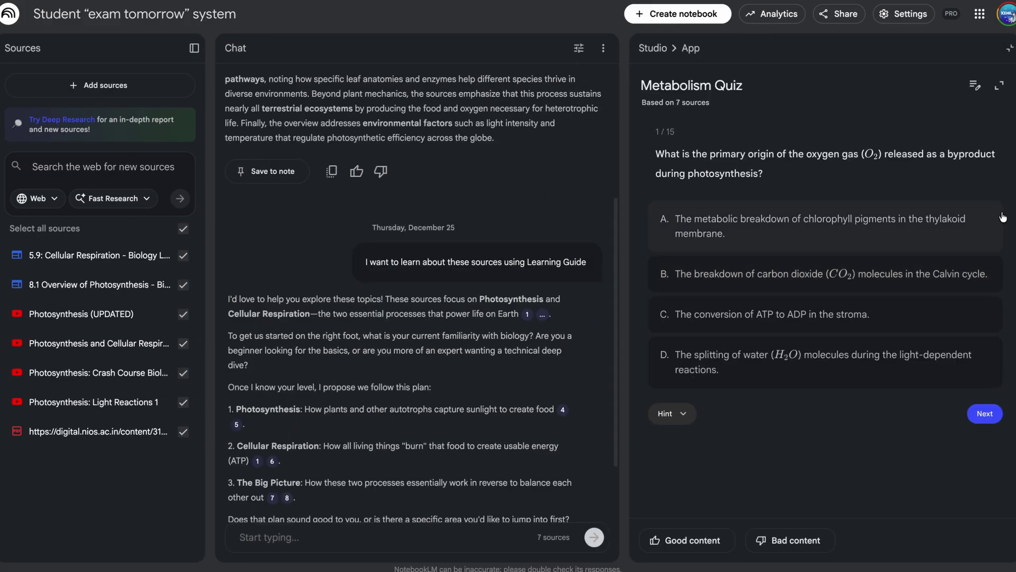
left_click(847, 312)
scroll(904, 406, "down", 1)
left_click(973, 484)
left_click(826, 305)
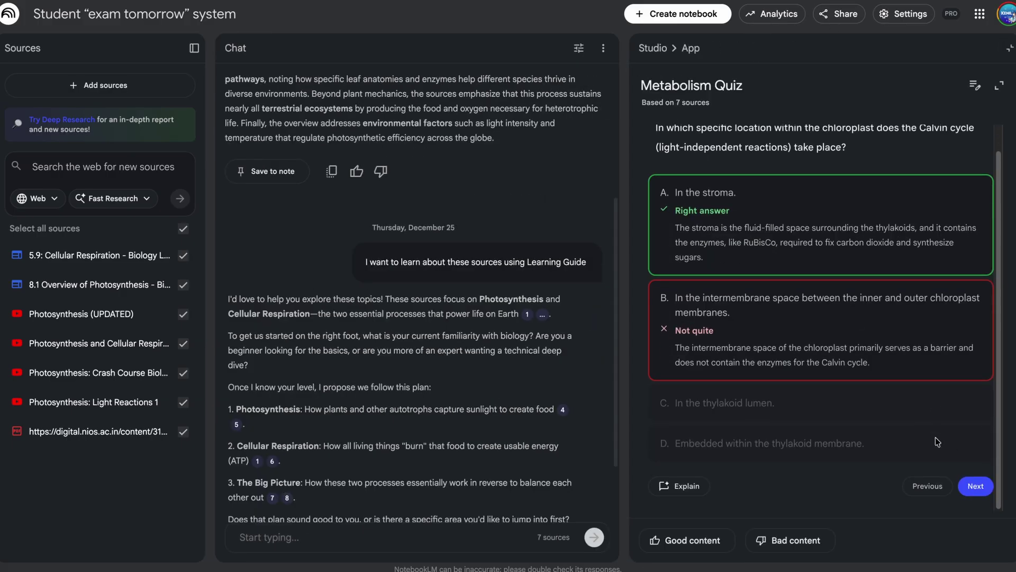
left_click(688, 488)
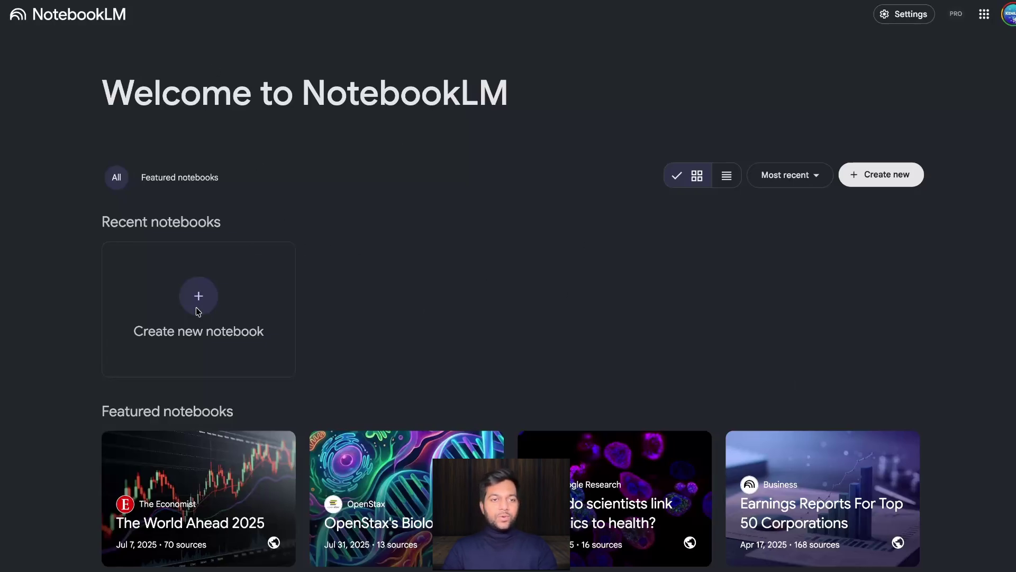
Create a new notebook from the NotebookLM home page
left_click(196, 302)
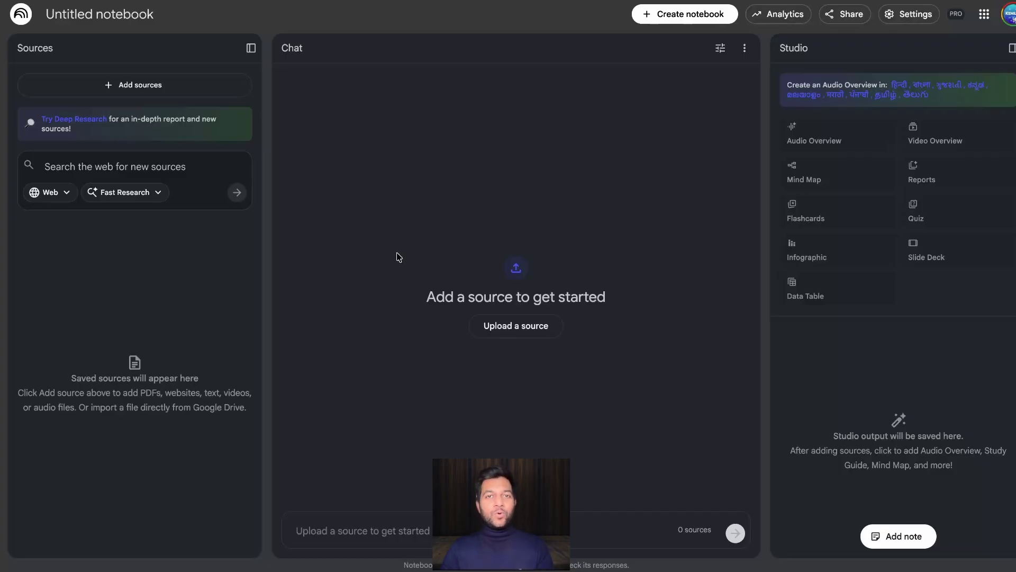
Run Deep Research on the pasted Google vs Meta request and import the report with its 36 sources
left_click(159, 193)
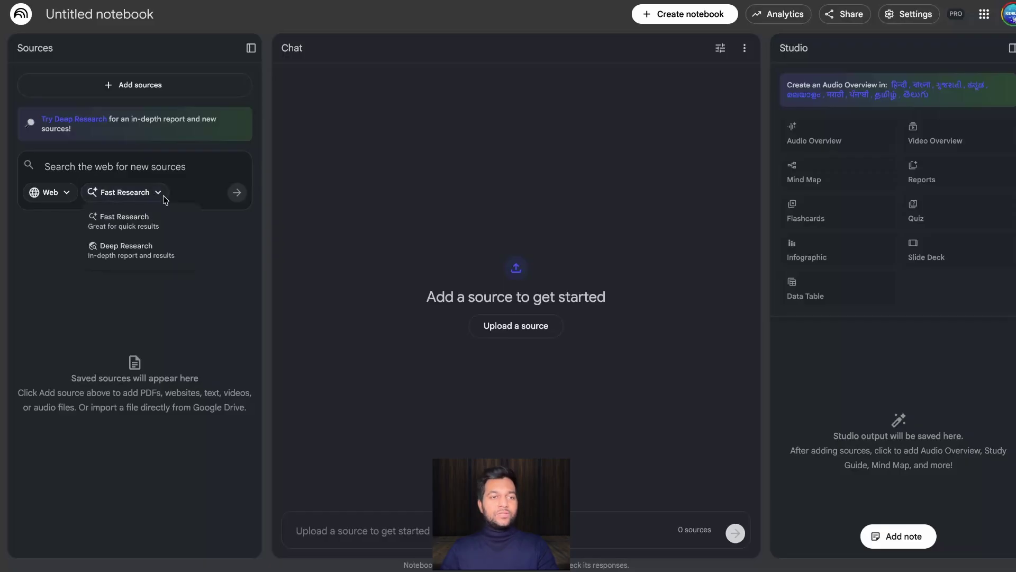
left_click(148, 257)
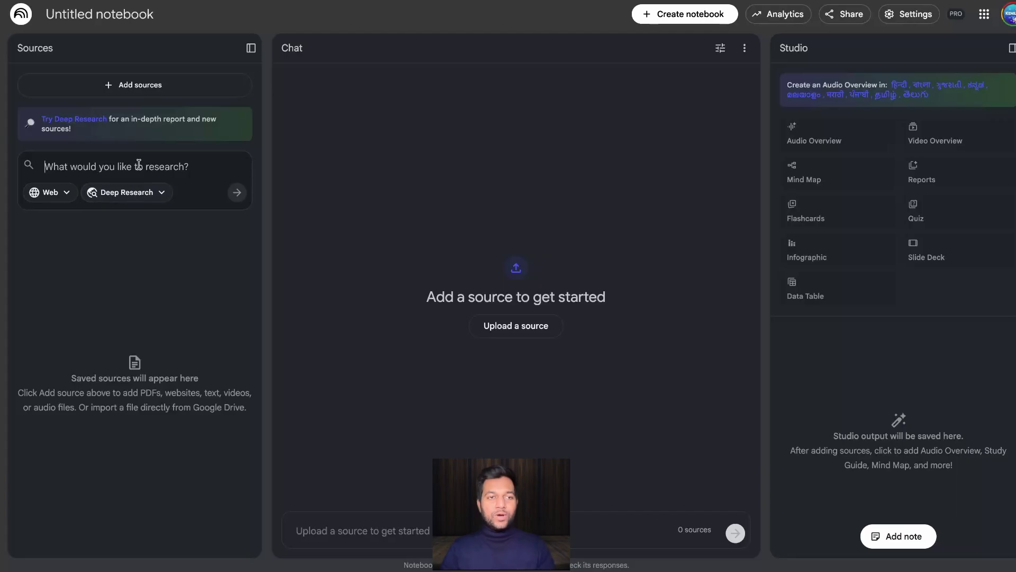
type("Compare Google vs Meta on revenue drivers, margins, risks, and 2026 outlook. Prefer primary sources (earnings transcripts, investor presentations, filings). Return a report with citations, then recommend the best sources to import")
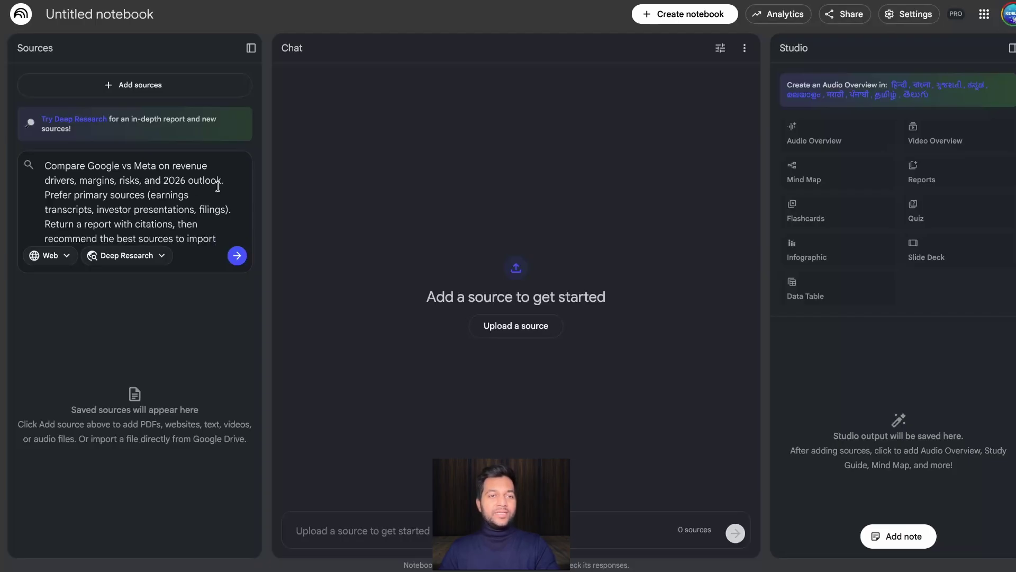
left_click(57, 256)
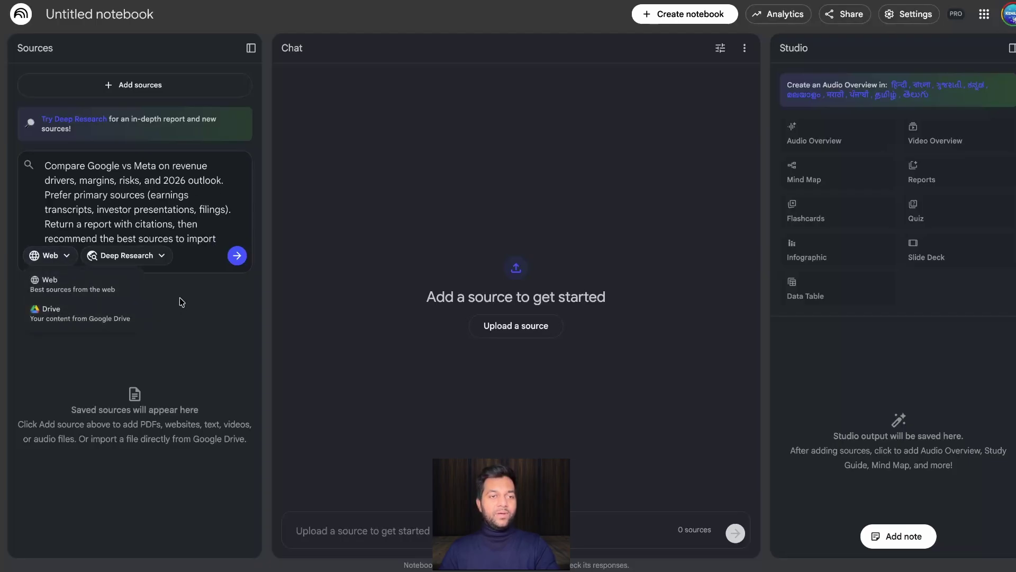
left_click(161, 260)
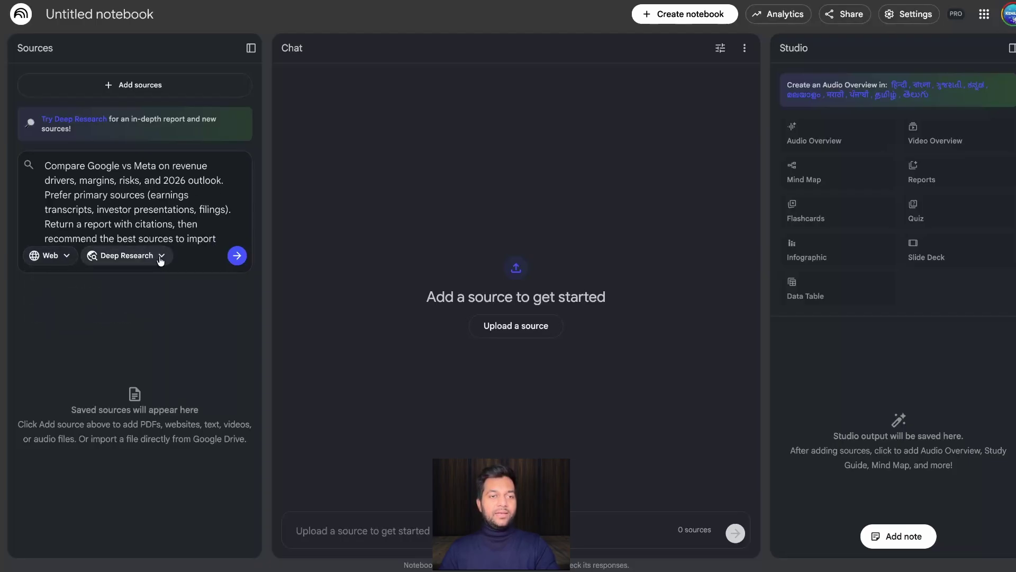
left_click(237, 264)
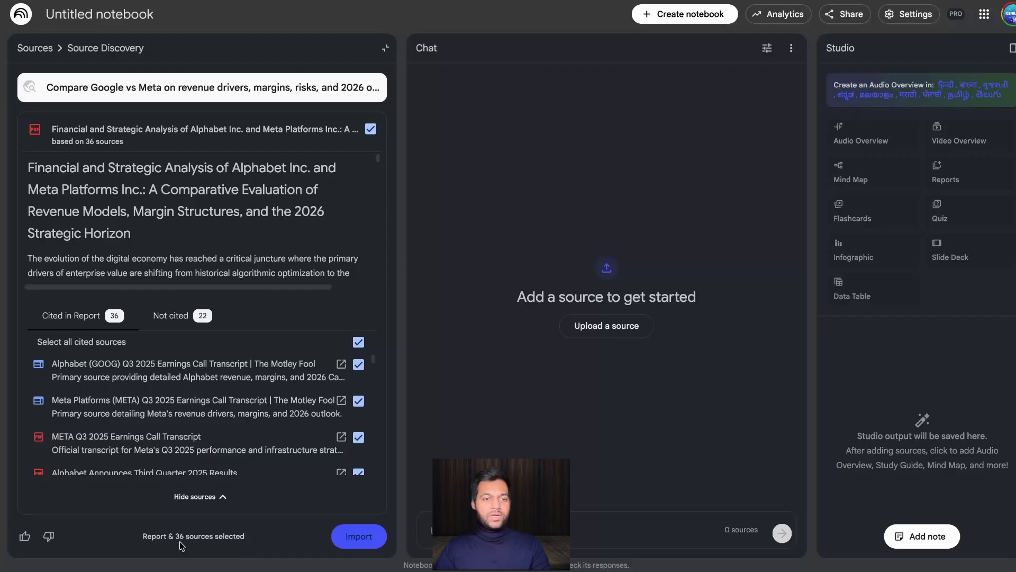
left_click(359, 537)
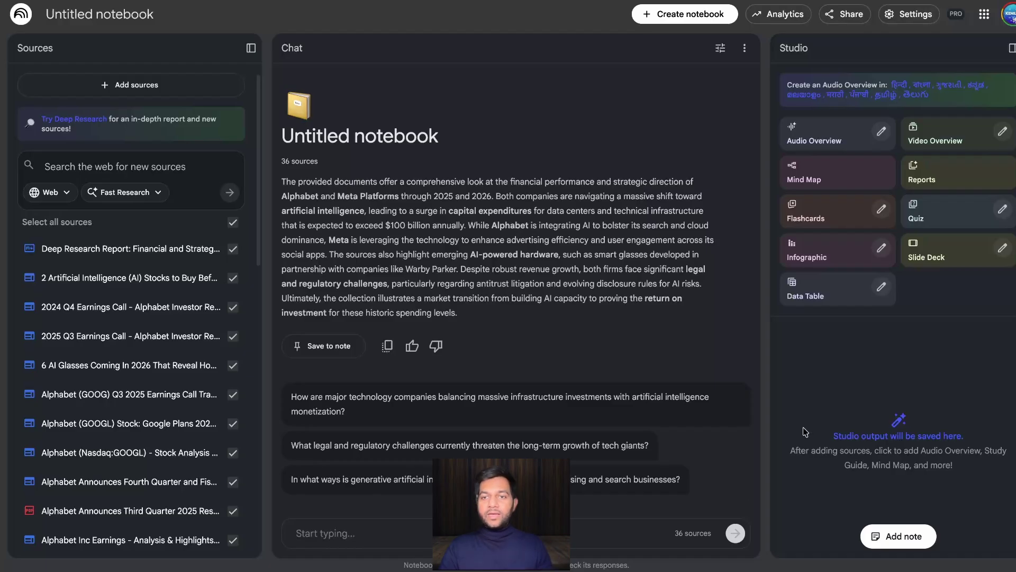
Generate a custom Google vs Meta financial comparison data table and export it to Google Sheets
left_click(881, 288)
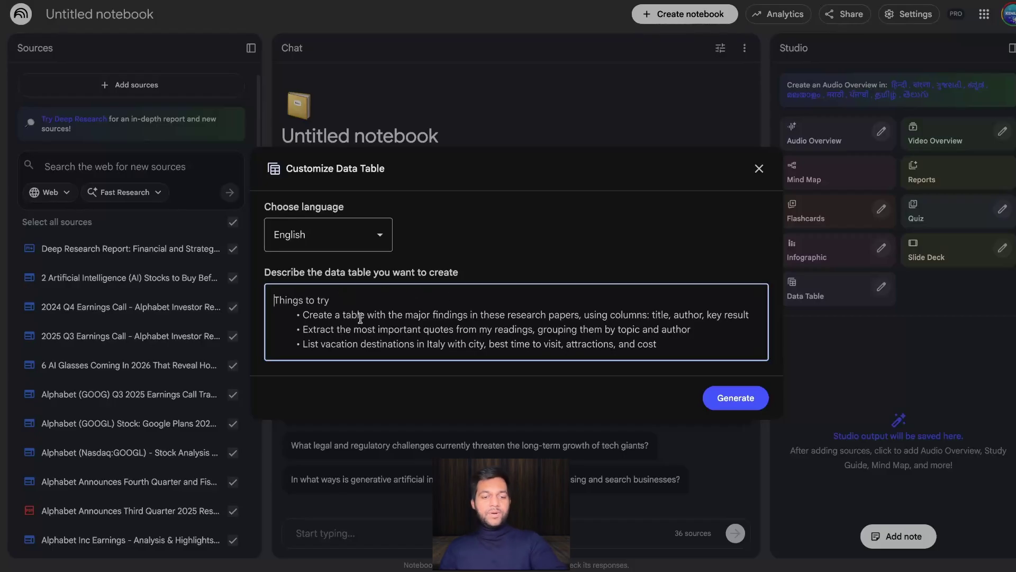
type("Create a comparison data table for Google vs Meta .  Columns: Metric, Google vs Meta , Notes, Source citation.  Include: revenue growth, gross margin, operating margin, key segments, guidance, major risks mentioned")
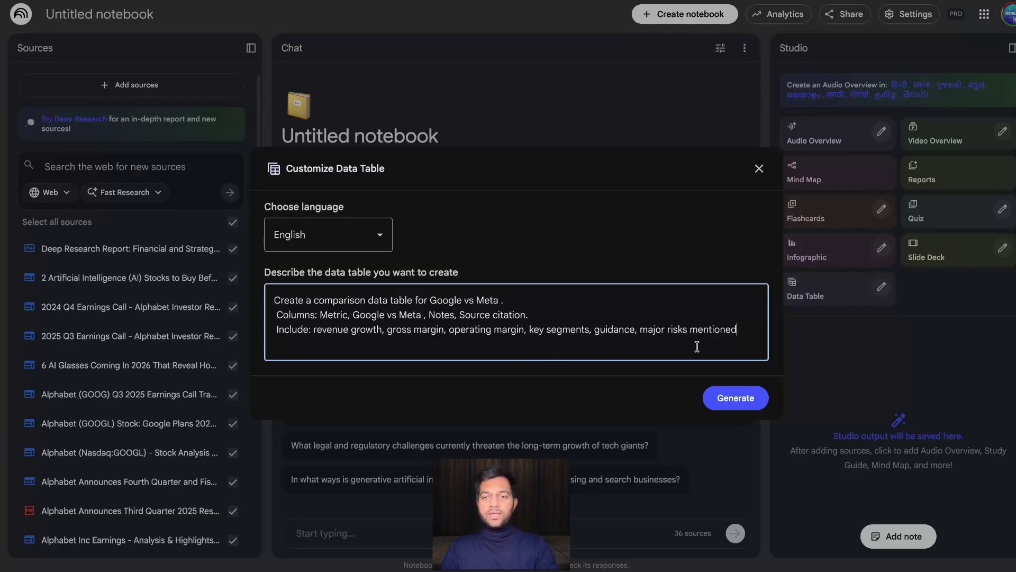
left_click(735, 398)
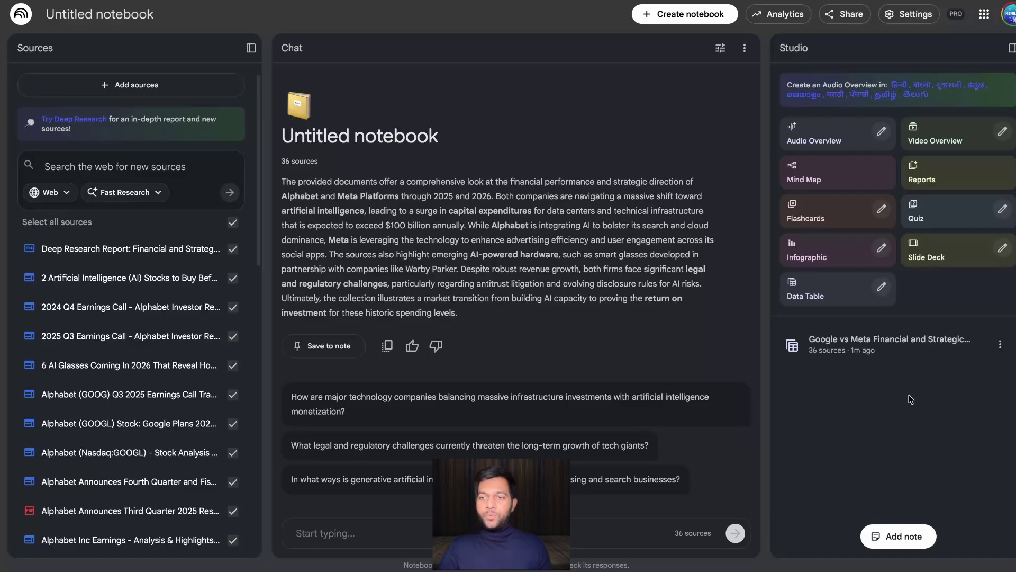
left_click(1001, 345)
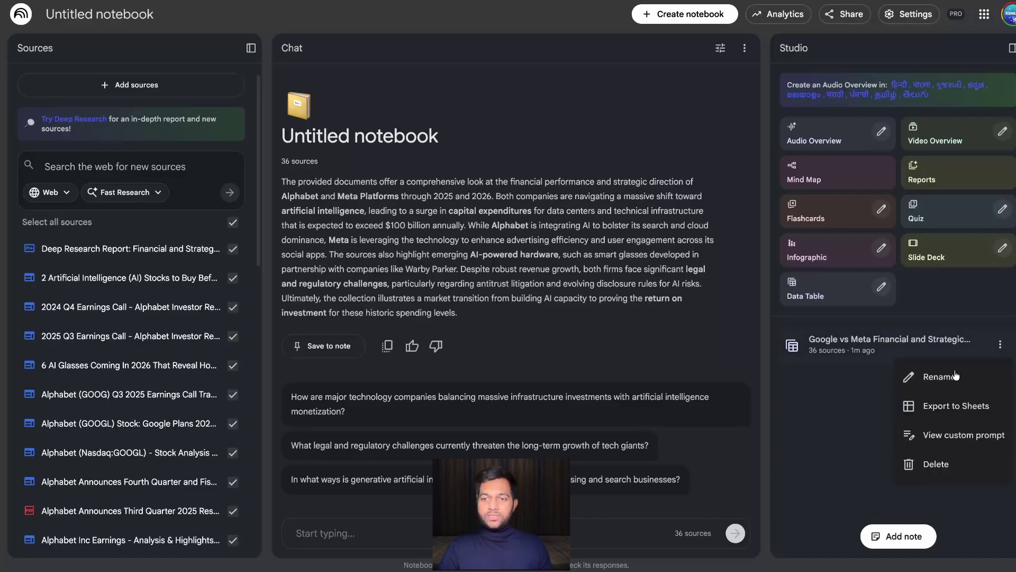
left_click(956, 406)
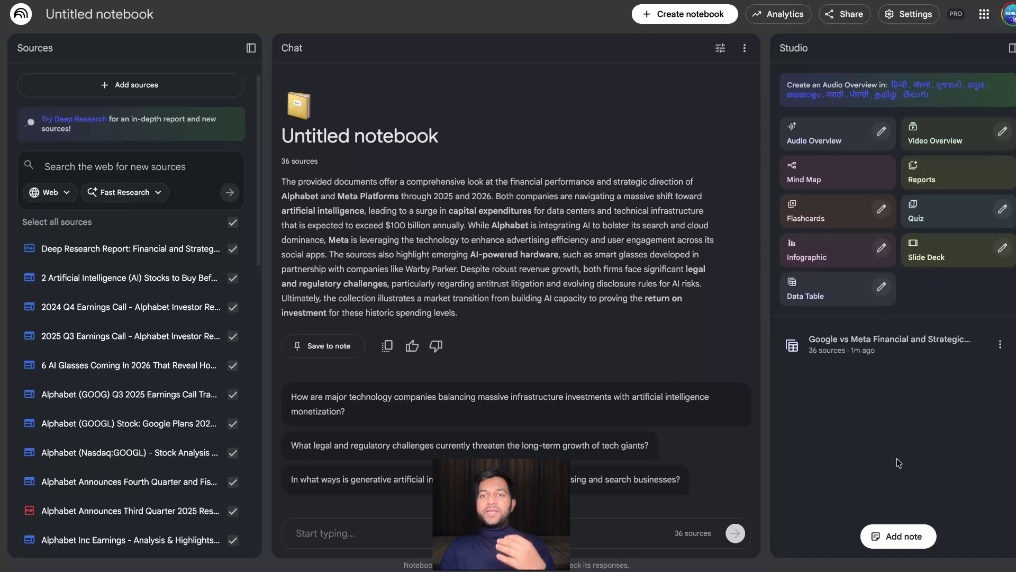
Generate the pasted 60-second verdict infographic and open Google vs Meta: Q3 2025 Verdict
left_click(881, 247)
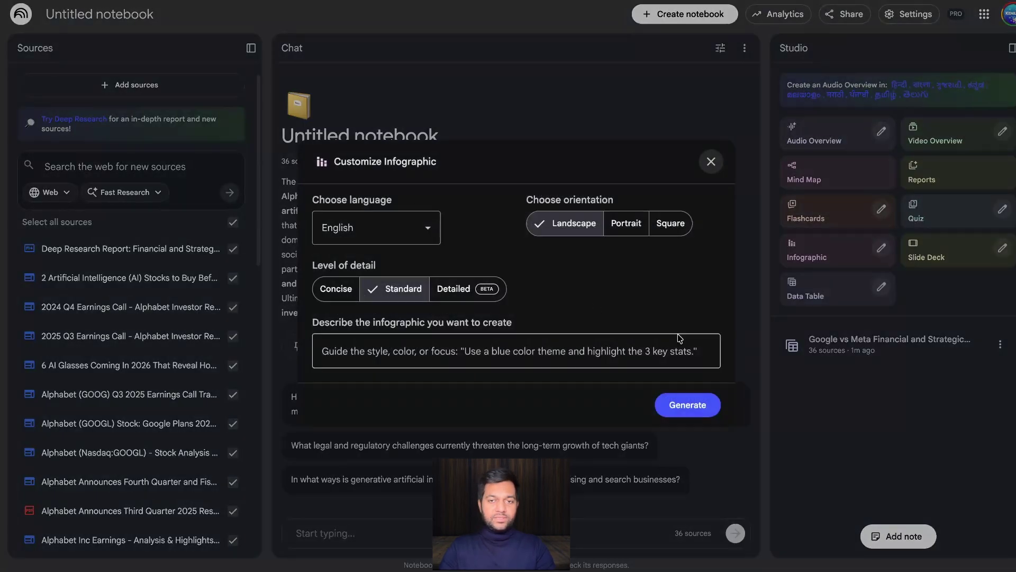
left_click(701, 346)
type("Design an infographic called ‘Google vs Meta : The 60-second verdict’.  Include: key metrics, 3 biggest strengths each, 3 biggest risks, and a simple ‘who wins if…’ decision tree.")
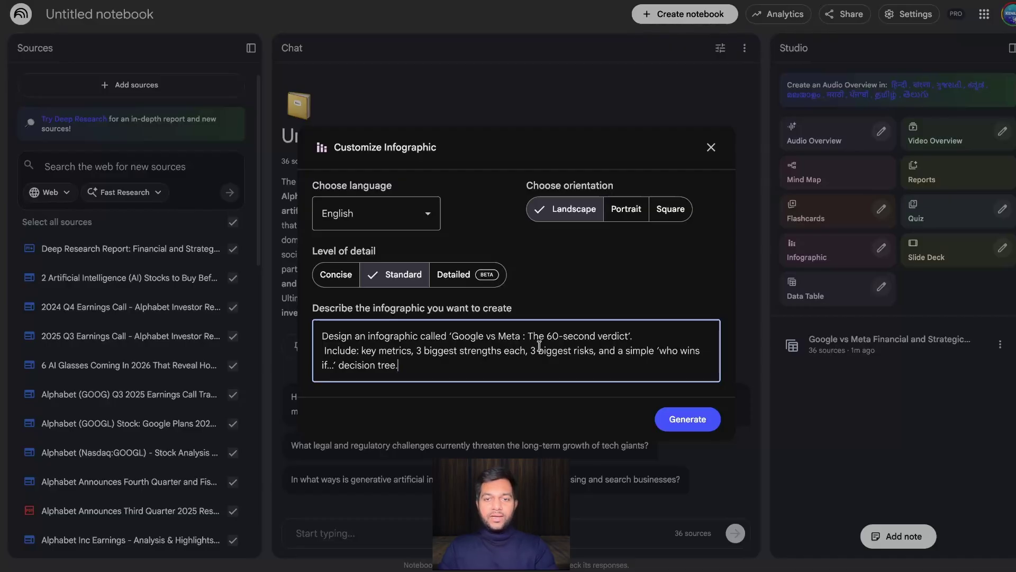
left_click(701, 430)
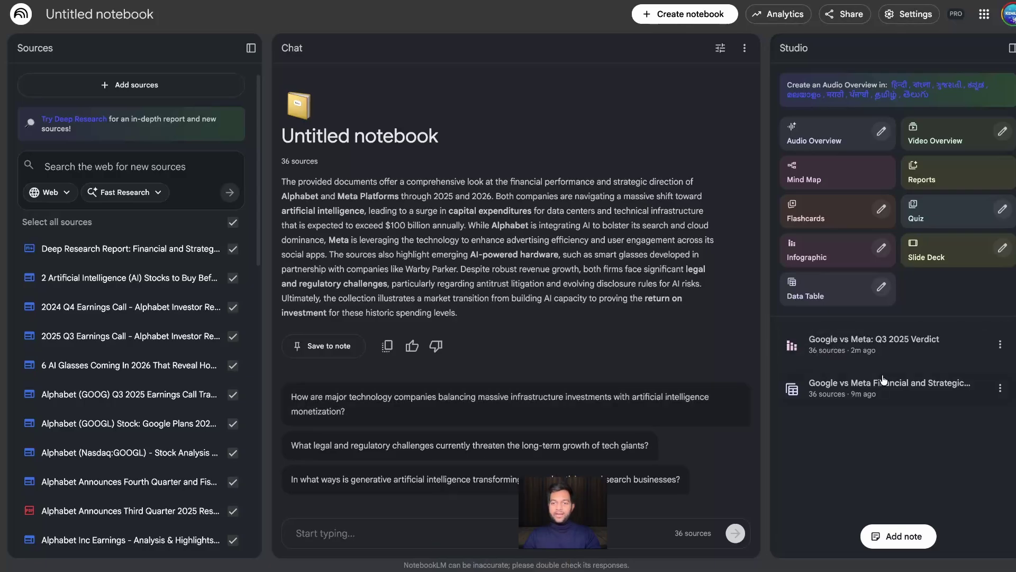
left_click(881, 344)
Expand the Google vs Meta: Q3 2025 Verdict infographic to full view
left_click(879, 360)
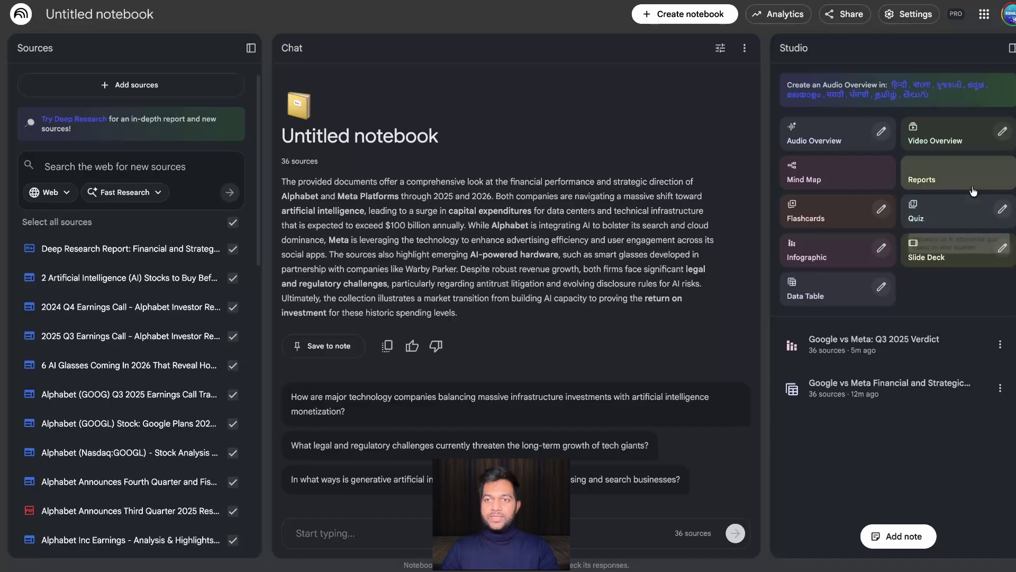
Request a custom report: a 1-page investment memo covering thesis, key numbers, risks and follow-ups
left_click(955, 180)
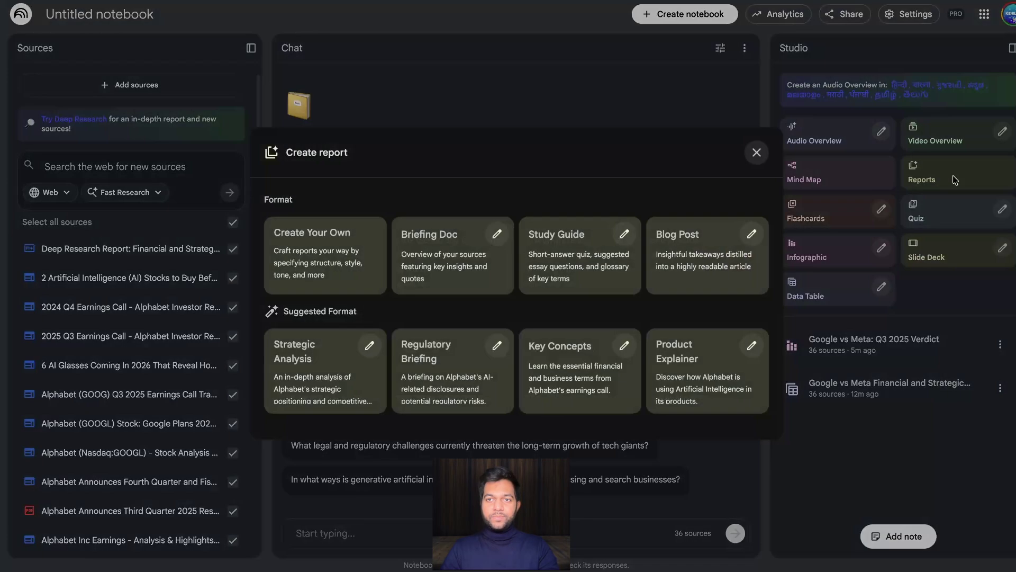
left_click(310, 247)
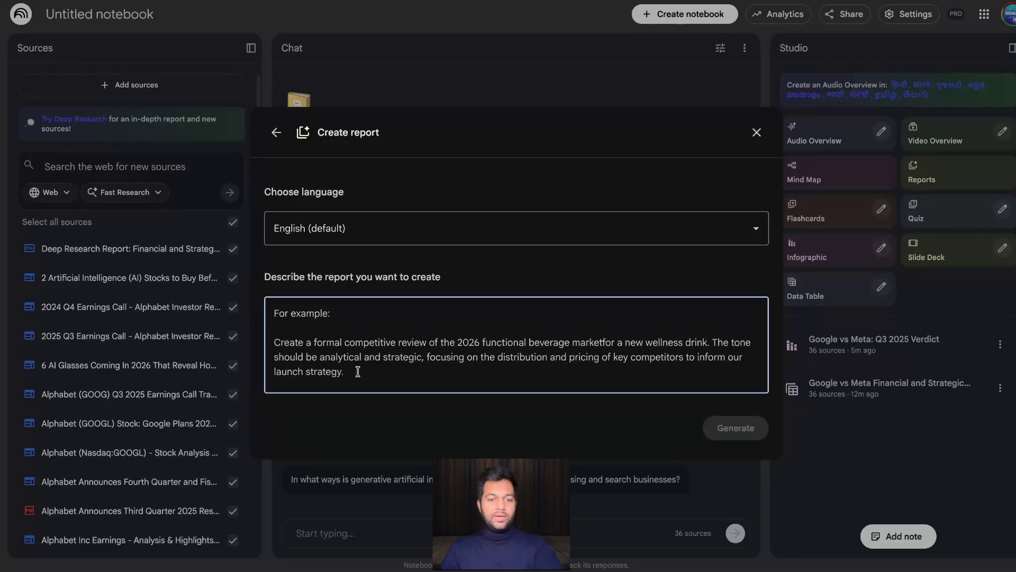
type("Write a 1-page investment memo using only these sources.  Sections: Thesis, What would change my mind, Key numbers, Risks, Open questions, 3 follow-up things to research")
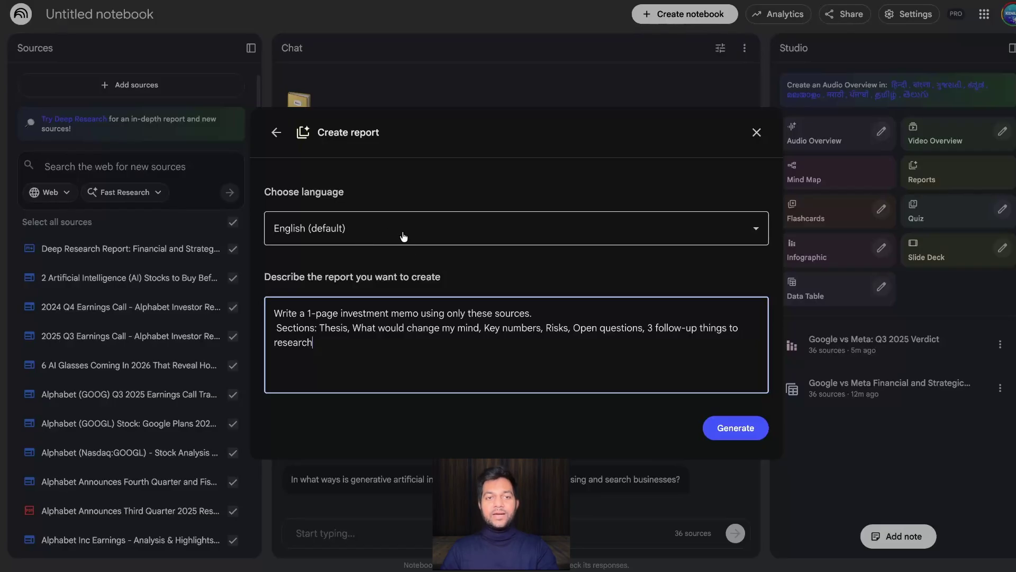
left_click(734, 428)
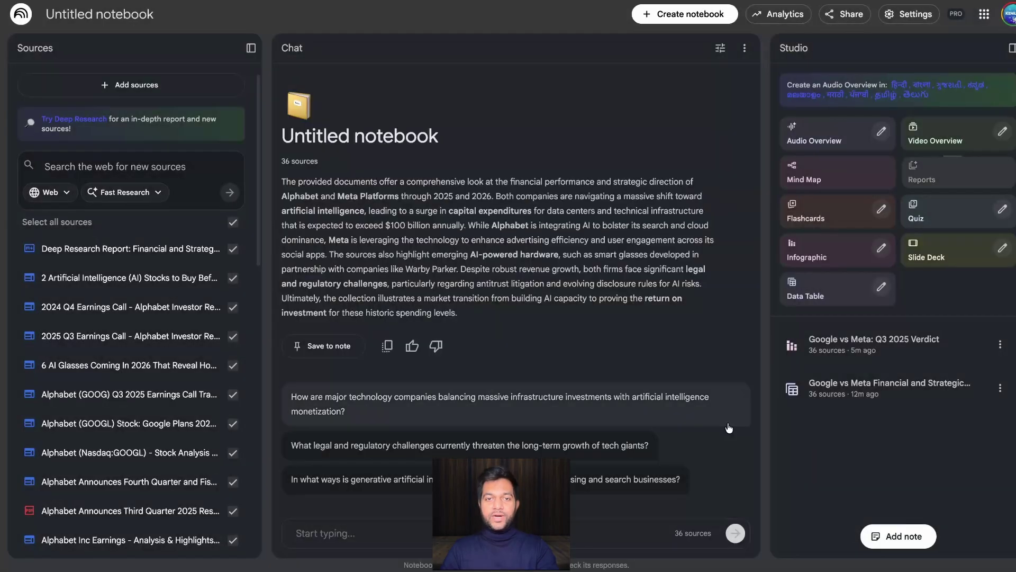
Open the Investment Memo on Alphabet and scroll down to section 6.0, Top 3 Follow-Up Research Items
left_click(853, 337)
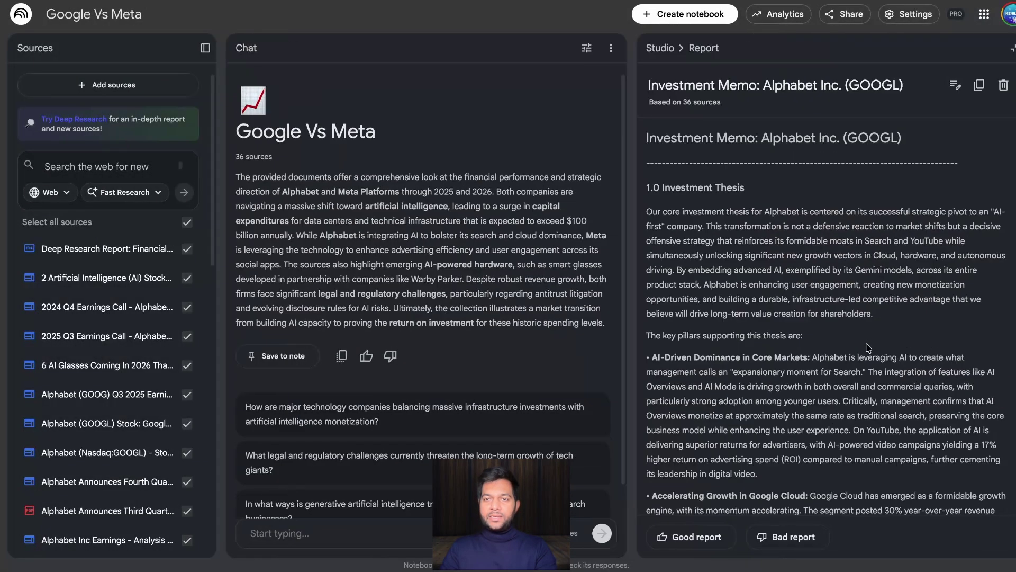
scroll(837, 279, "down", 20)
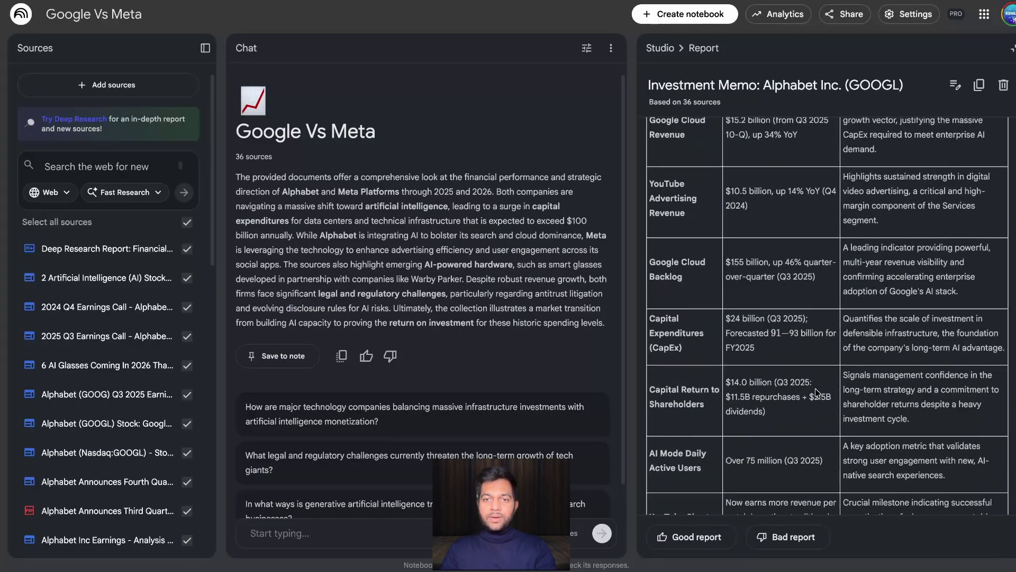
scroll(818, 392, "down", 10)
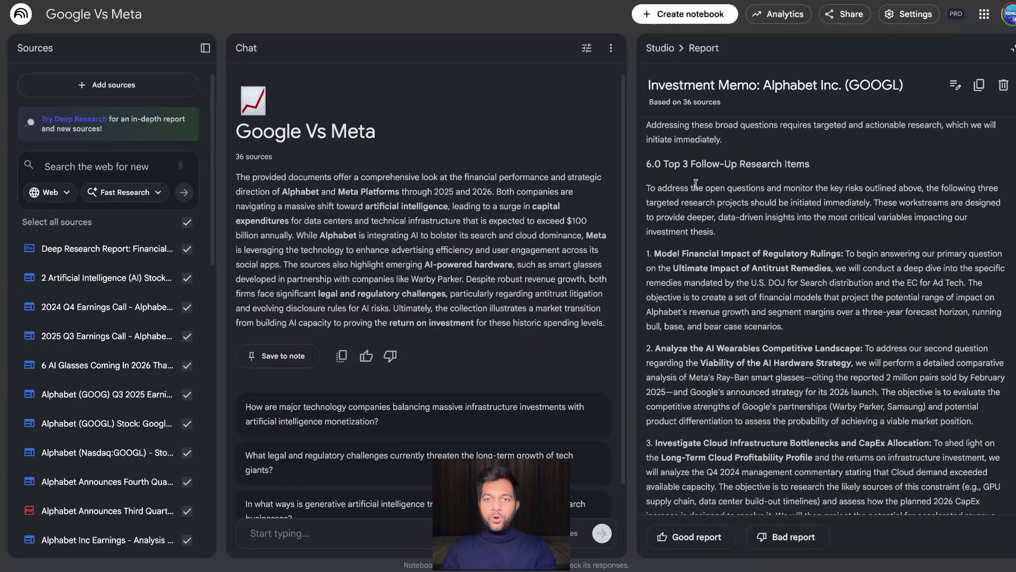
scroll(871, 242, "down", 1)
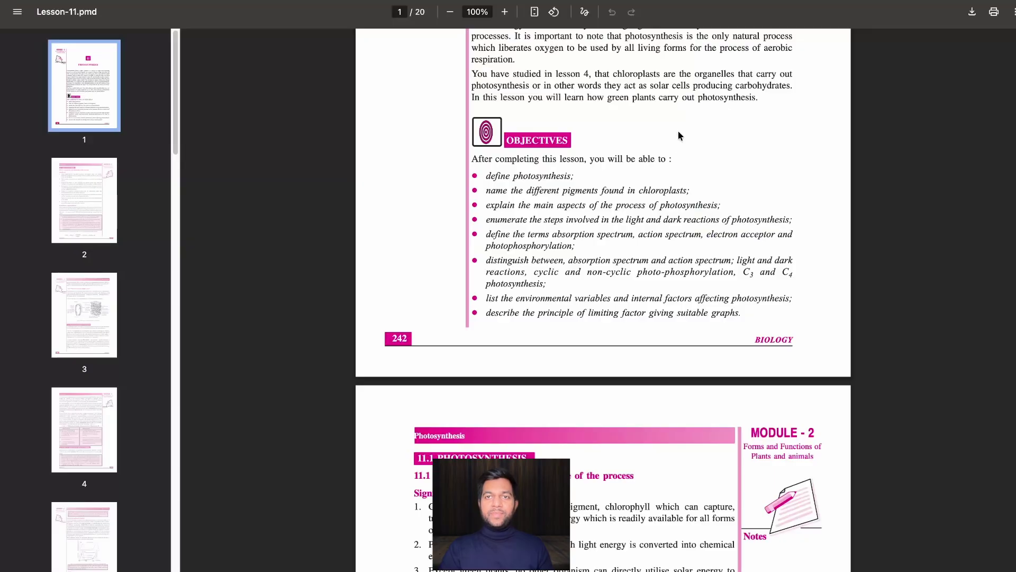
Scroll back up on the Khan Academy Photosynthesis: Light Reactions 1 video page
scroll(679, 136, "up", 5)
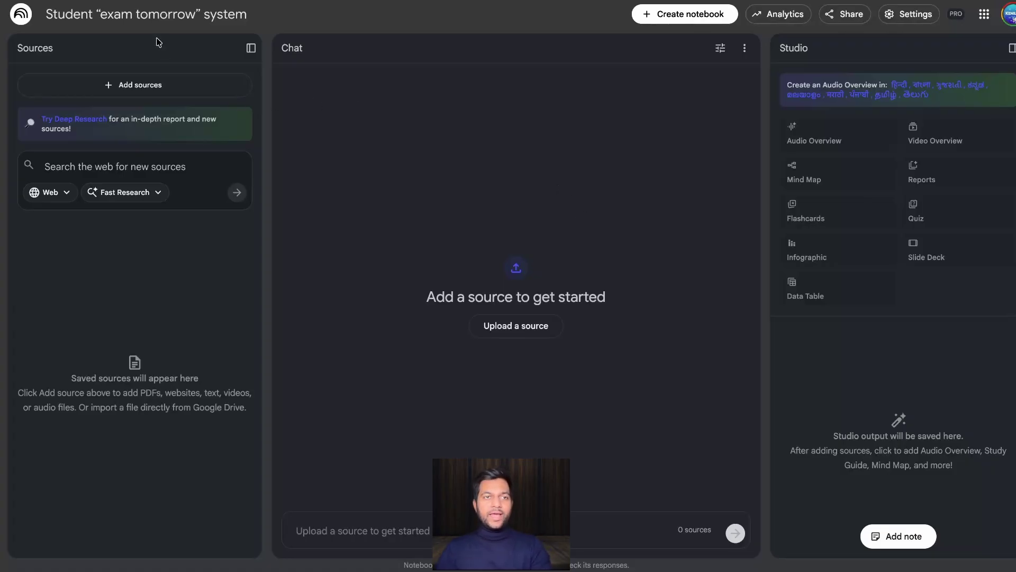
Paste the list of YouTube and biology web page links as website sources and insert them
left_click(525, 327)
left_click(483, 382)
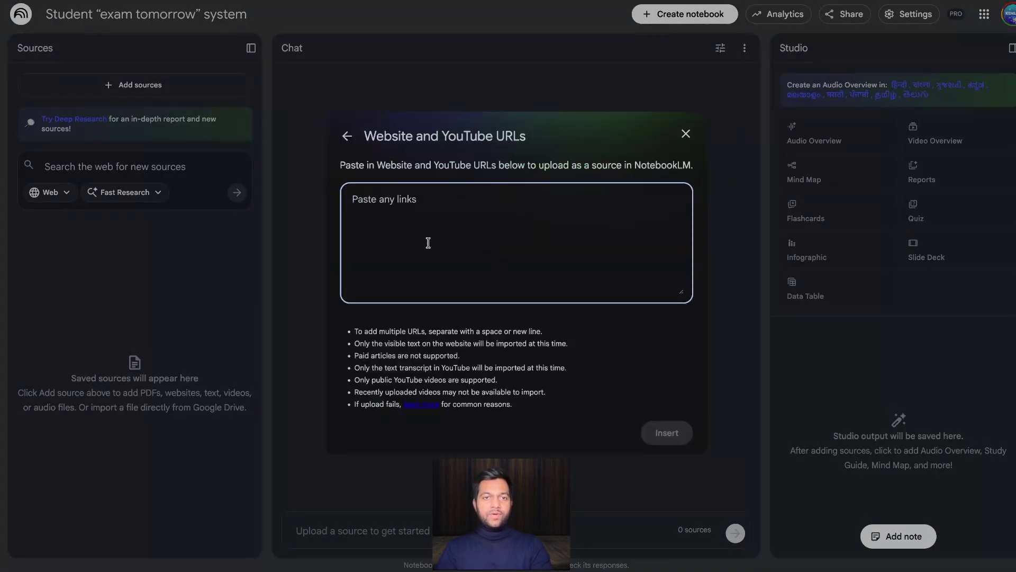
key("ctrl+v")
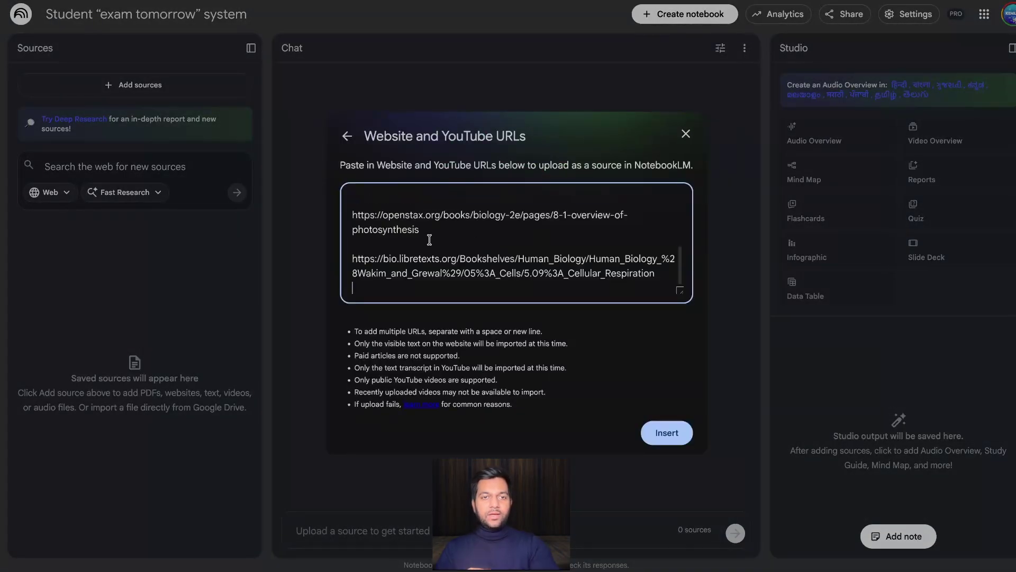
scroll(432, 238, "up", 5)
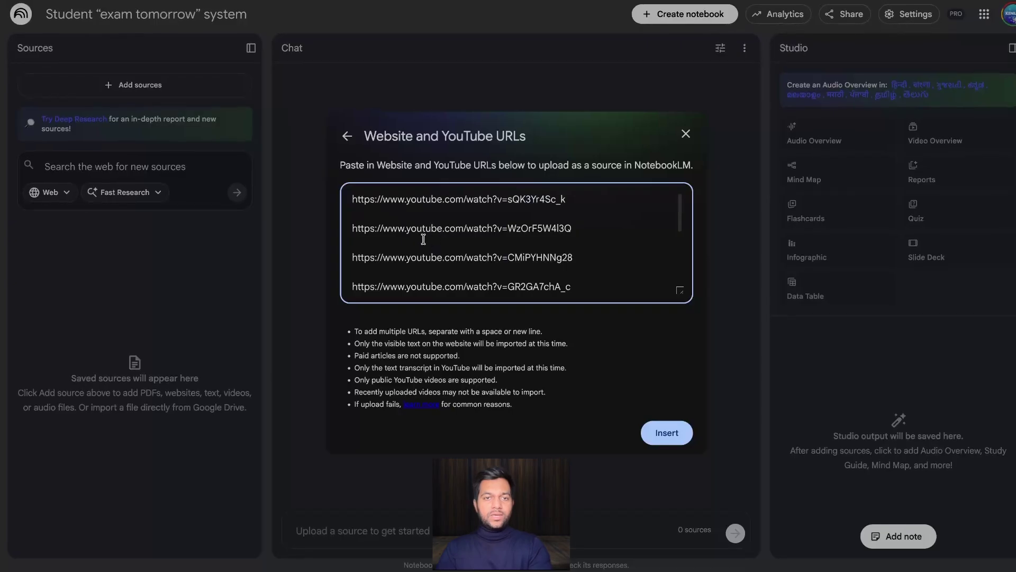
scroll(424, 238, "down", 5)
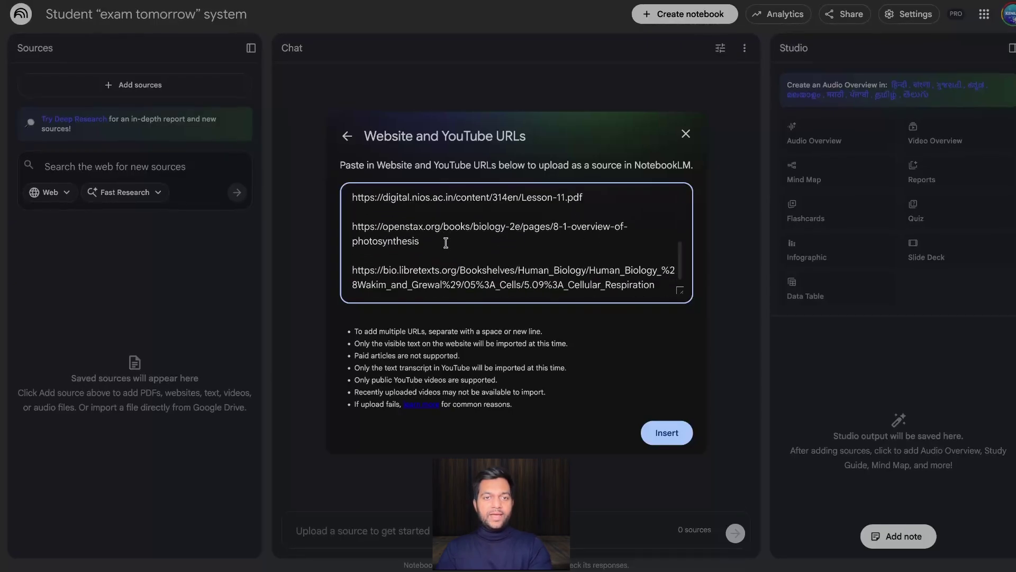
scroll(446, 243, "down", 2)
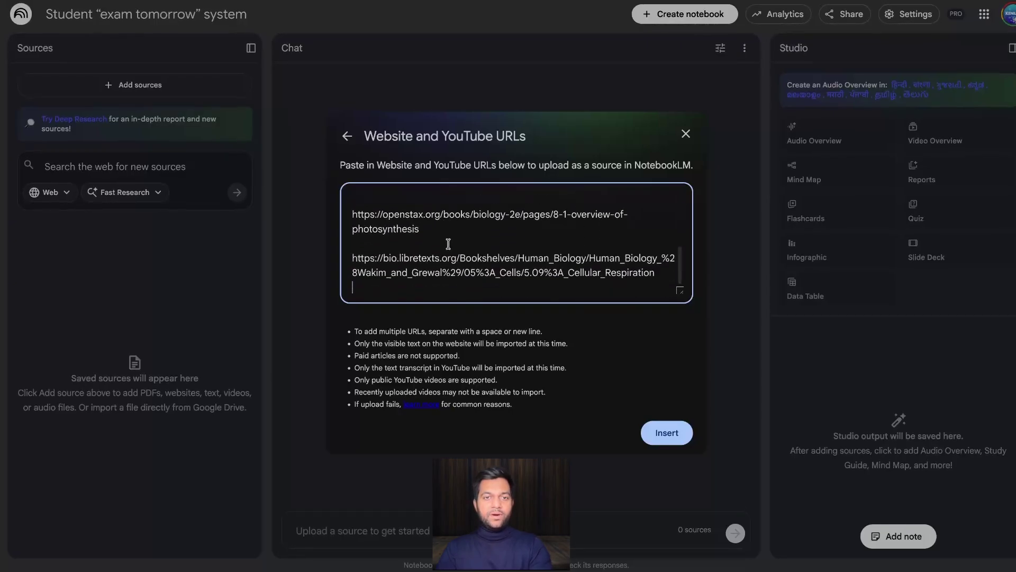
left_click(668, 433)
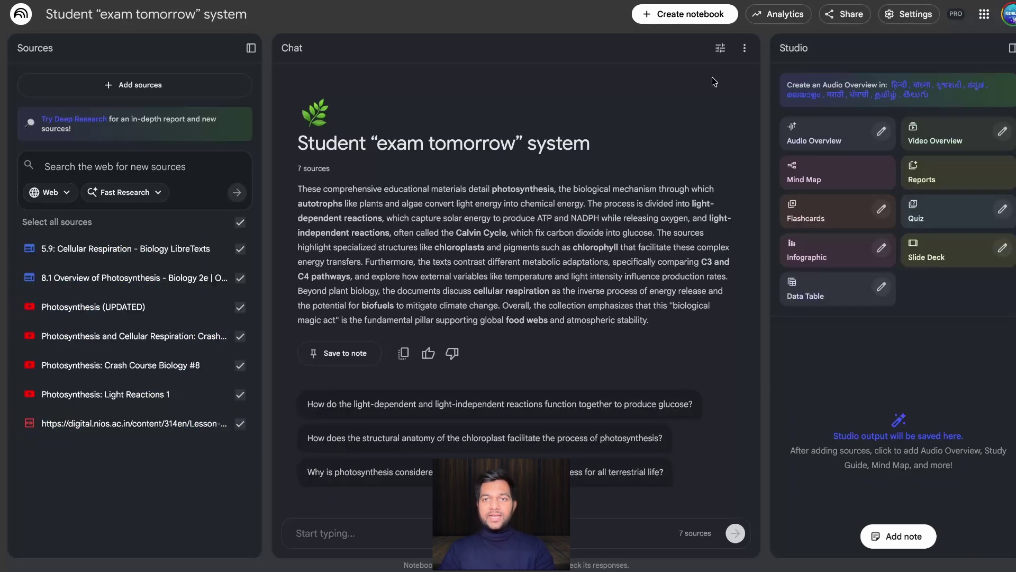
Switch the chat to the Learning Guide style with Shorter responses and save the settings
left_click(720, 48)
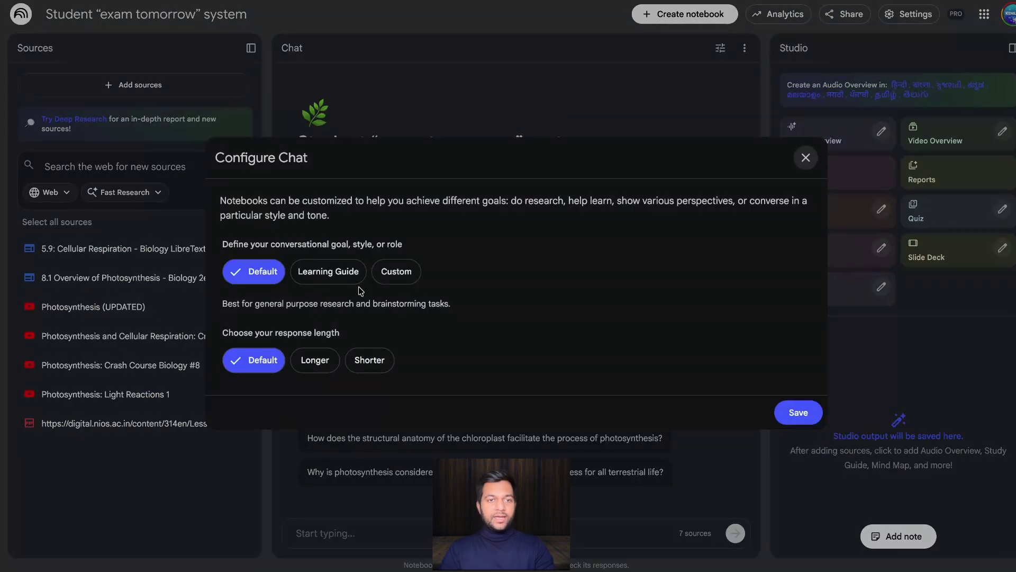
left_click(333, 277)
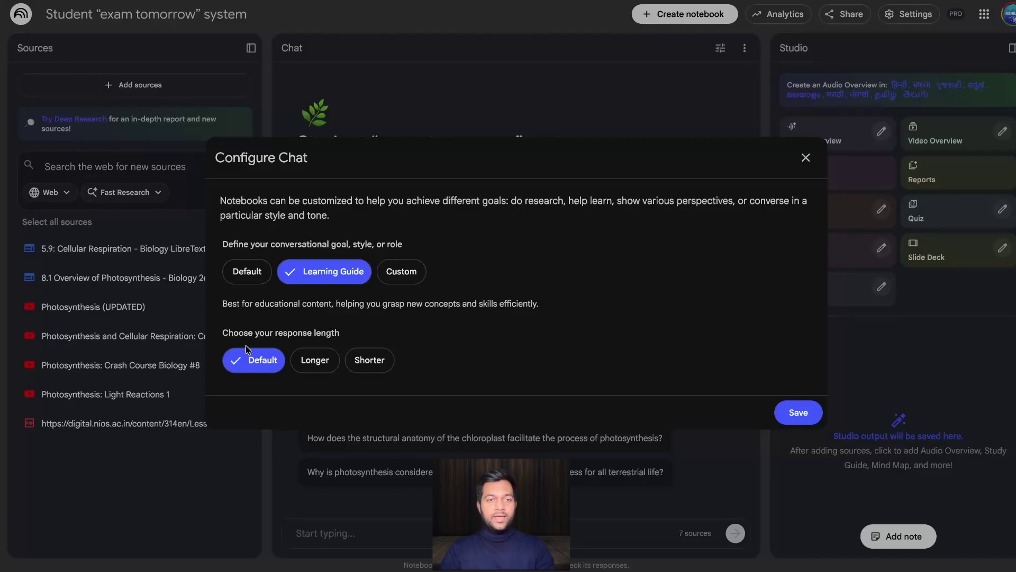
left_click(370, 362)
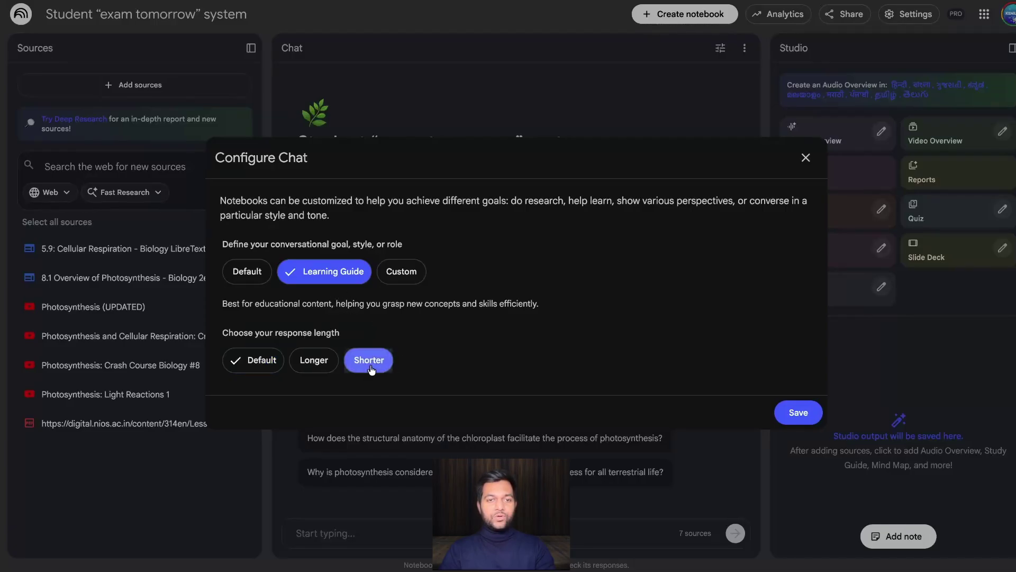
left_click(799, 414)
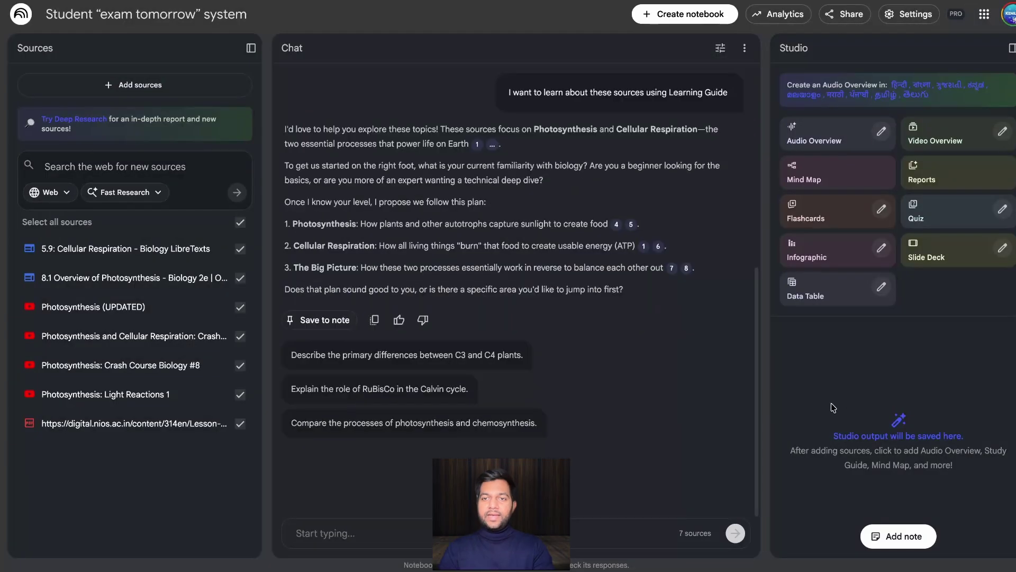
Generate 'The Architecture of Cellular Energetics' mind map and expand its Cellular Respiration, Stages, Glycolysis and Oxidative Phosphorylation branches
left_click(830, 176)
left_click(852, 349)
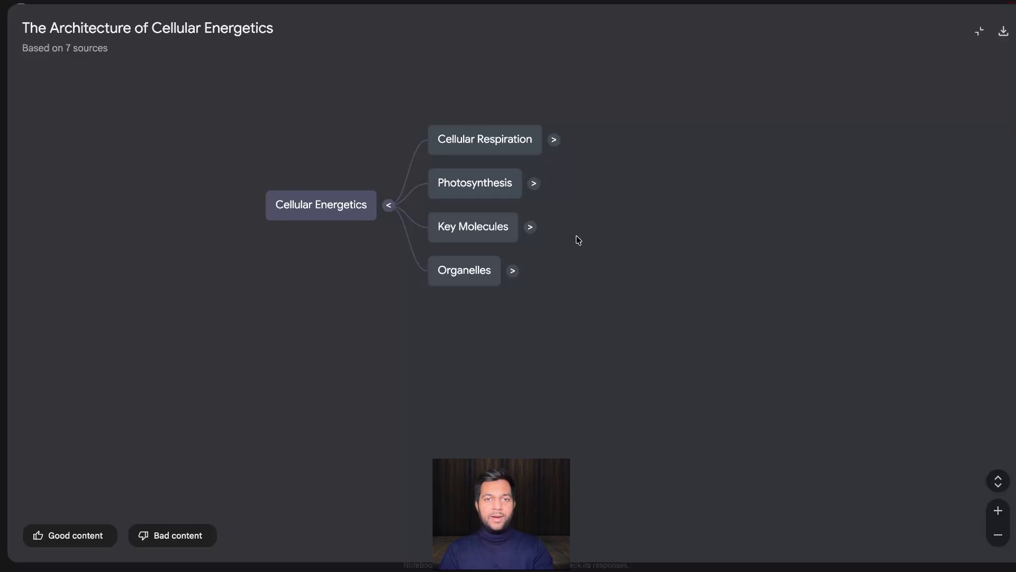
left_click(554, 141)
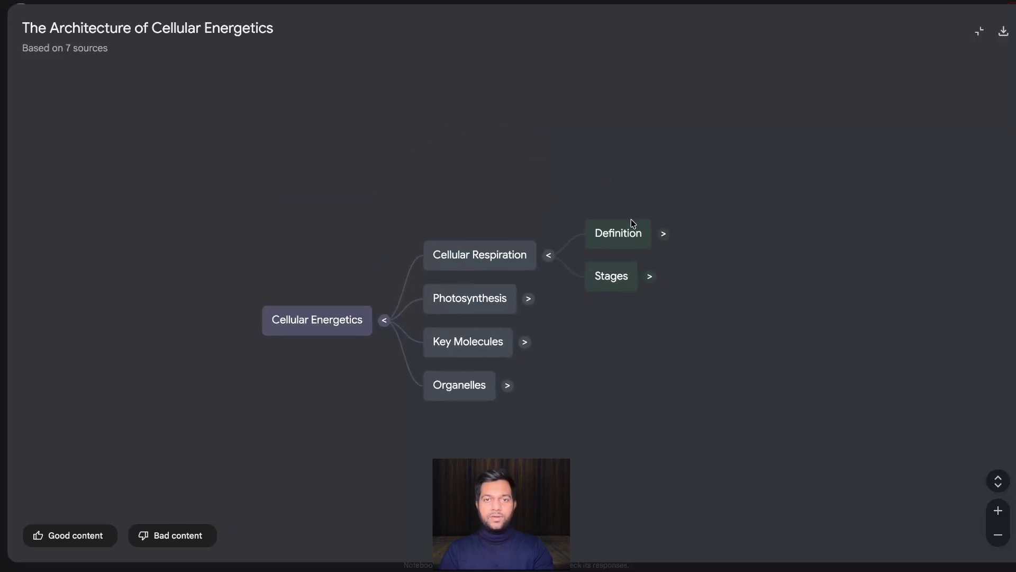
left_click(651, 180)
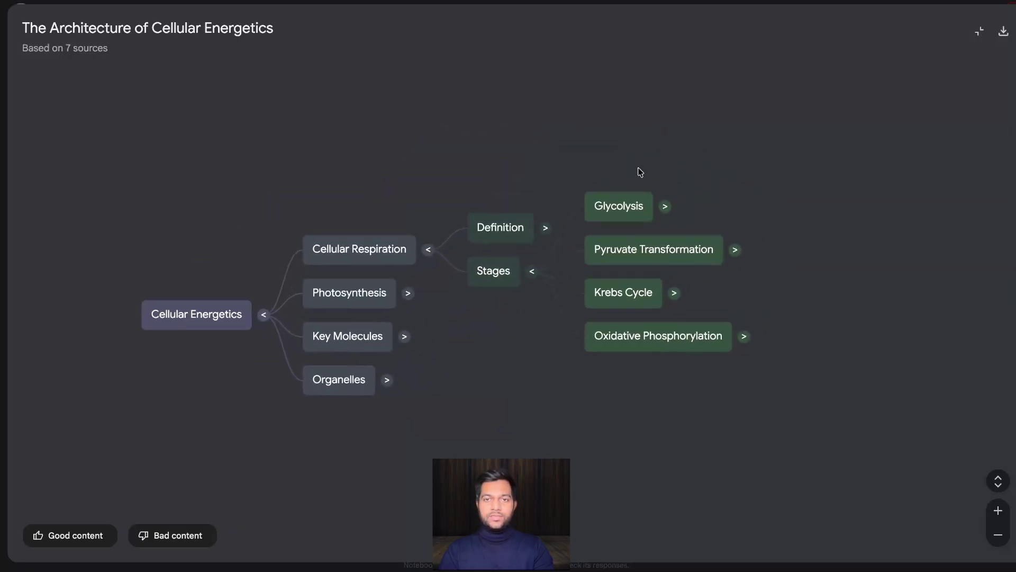
left_click(531, 239)
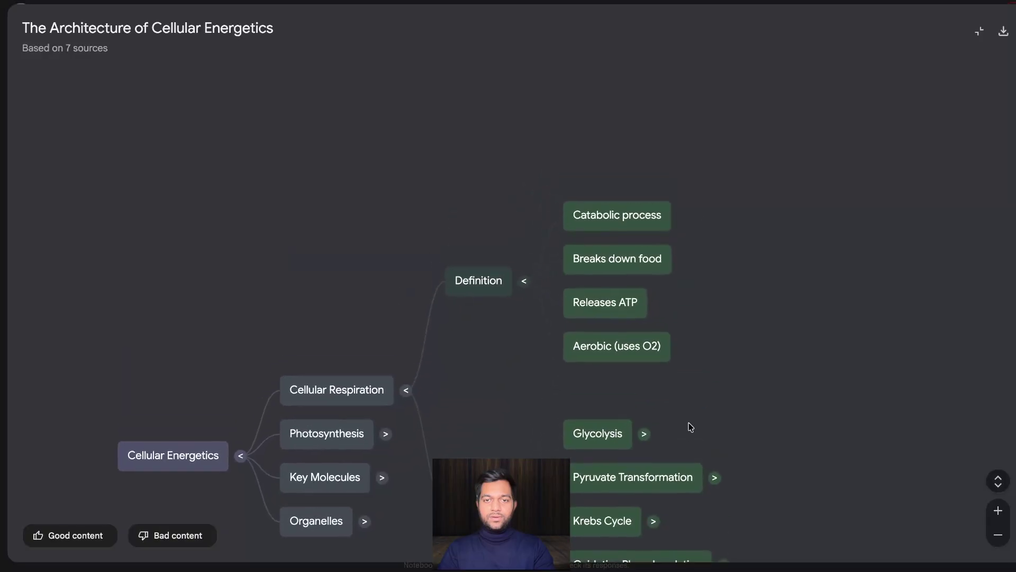
left_click(636, 241)
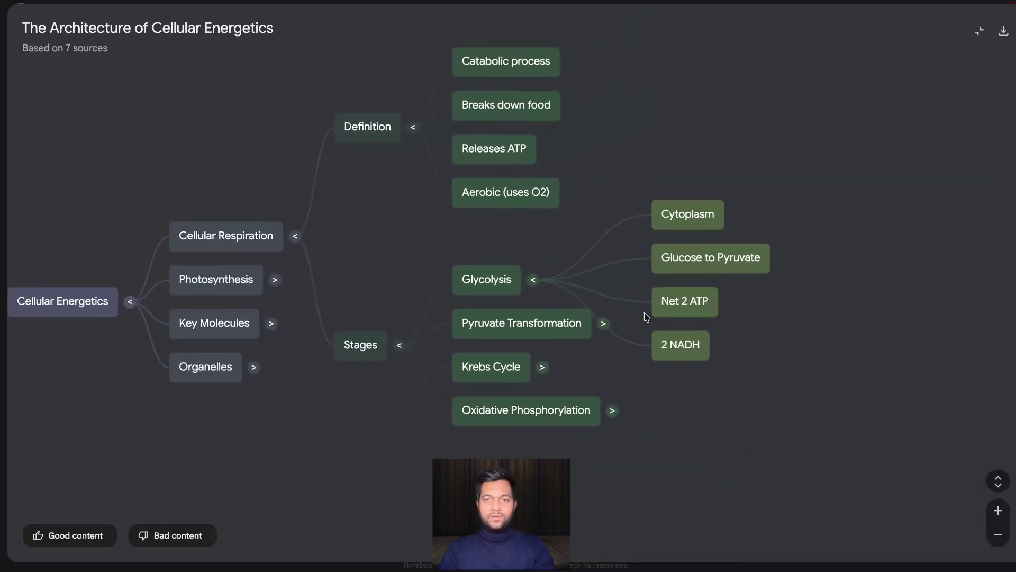
left_click(604, 414)
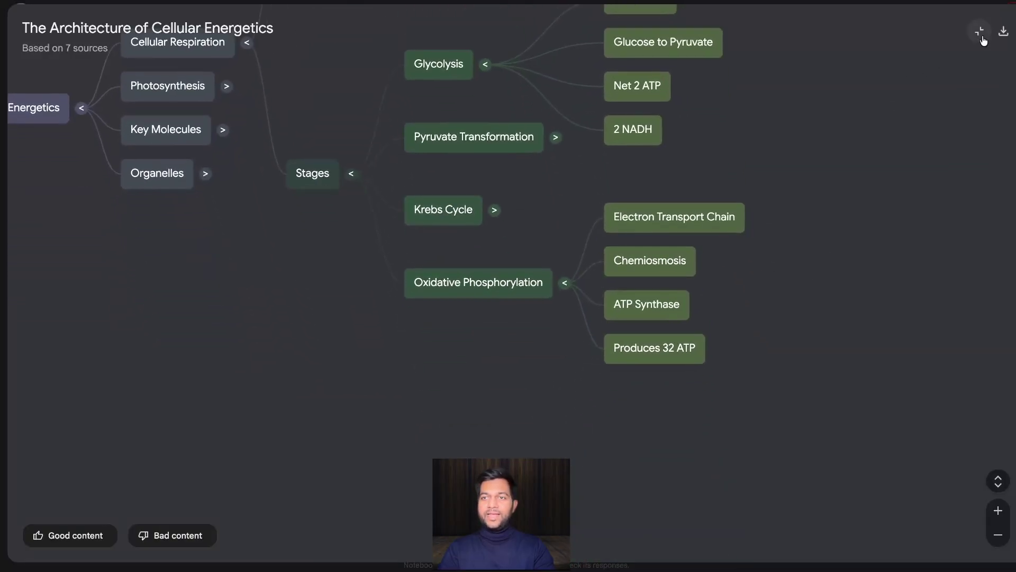
left_click(980, 31)
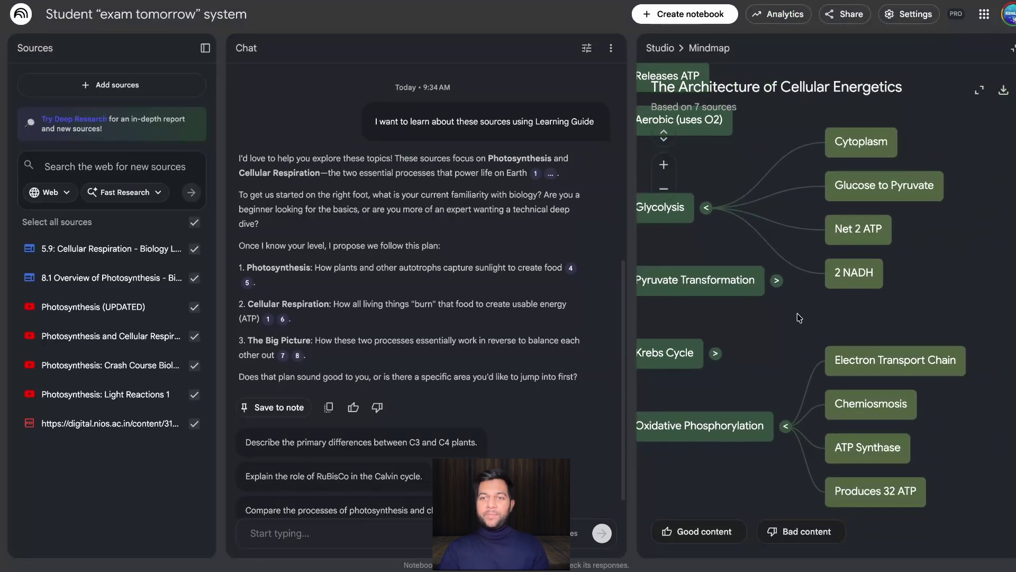
scroll(797, 313, "down", 5)
scroll(797, 313, "up", 5)
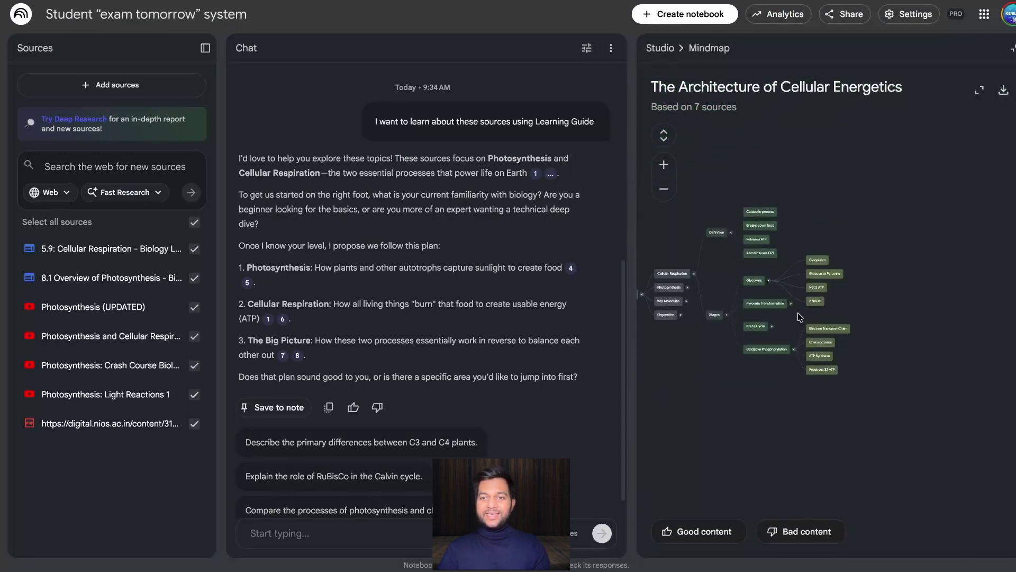
left_click(1012, 47)
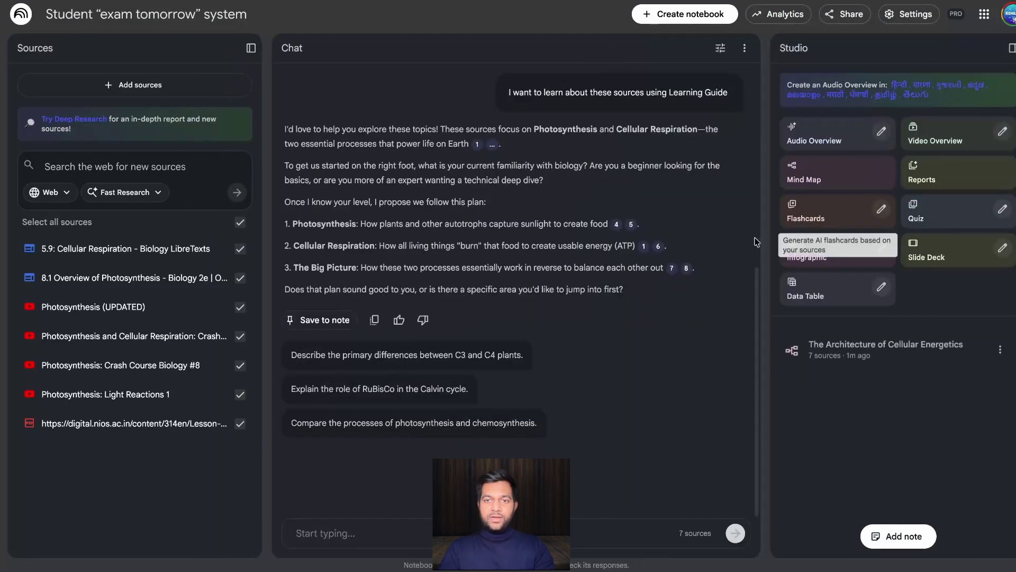
Generate a customised Bioenergetics Flashcards deck from pasted topic instructions and open it
left_click(882, 209)
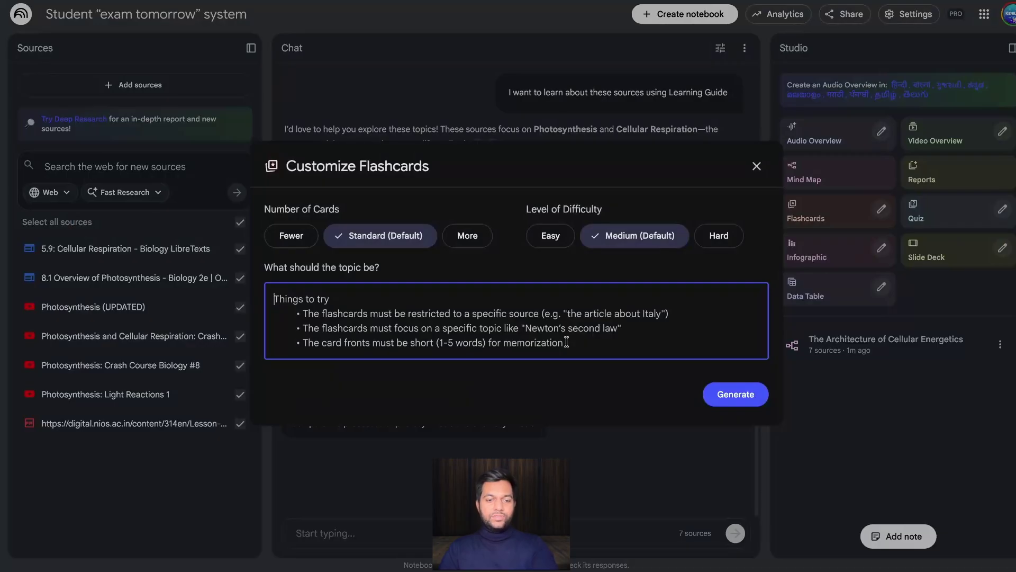
type("Generate flashcards focused on definitions + ‘common trick questions’. Keep answers one sentence")
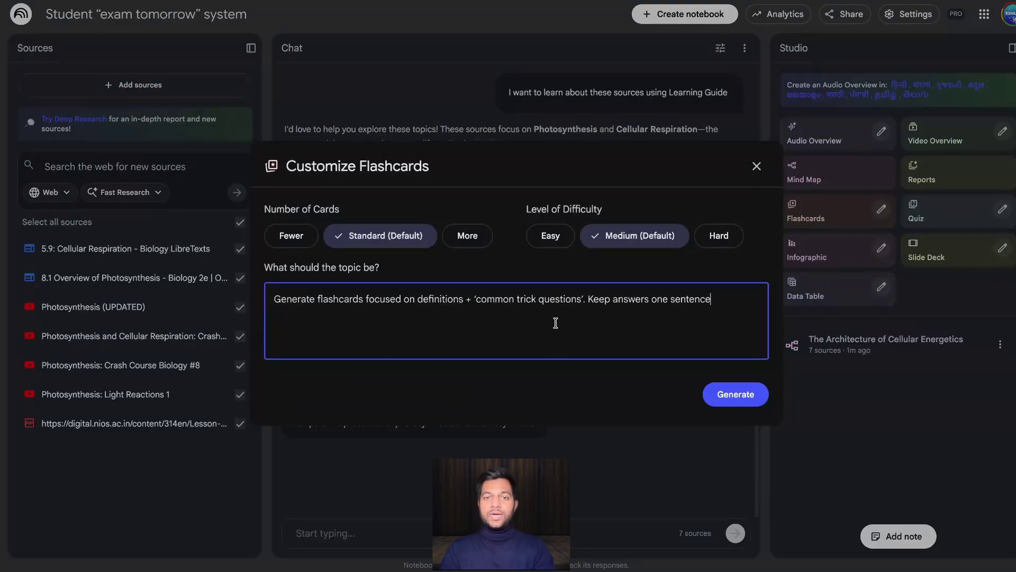
left_click(735, 395)
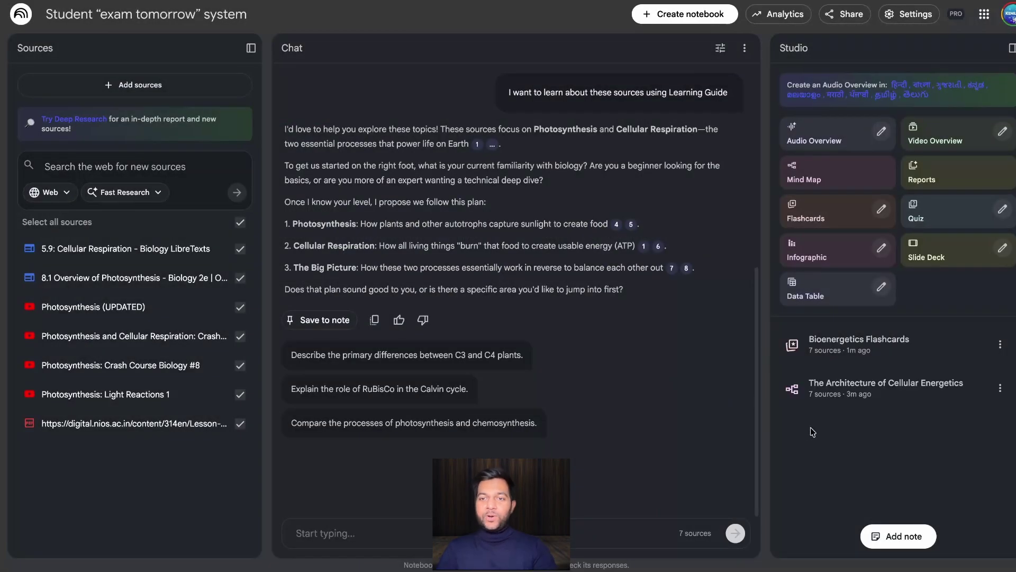
left_click(861, 344)
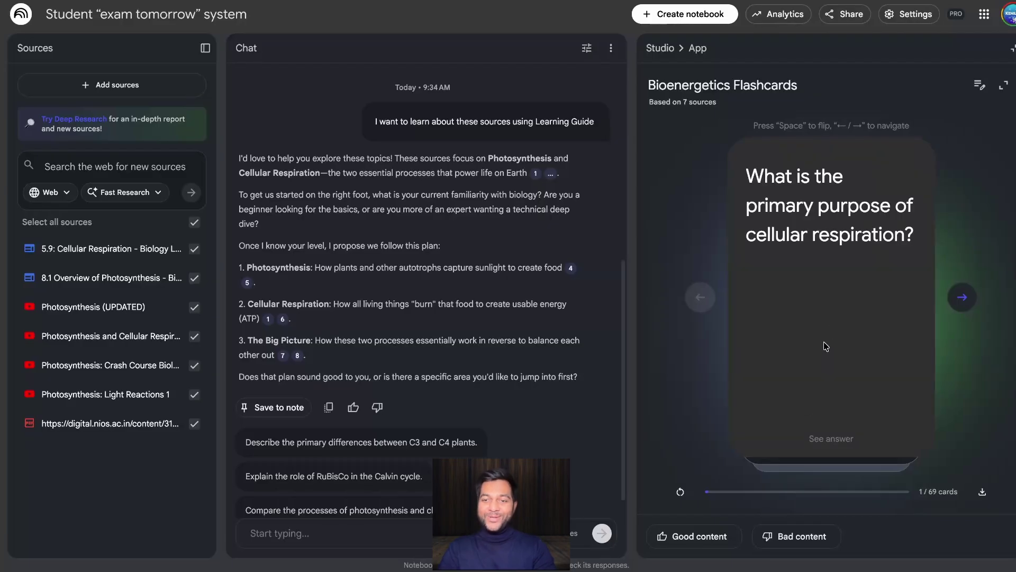
Flip through the flashcards, revealing answers such as 'What is an autotroph?', up to card 12, then close
left_click(825, 277)
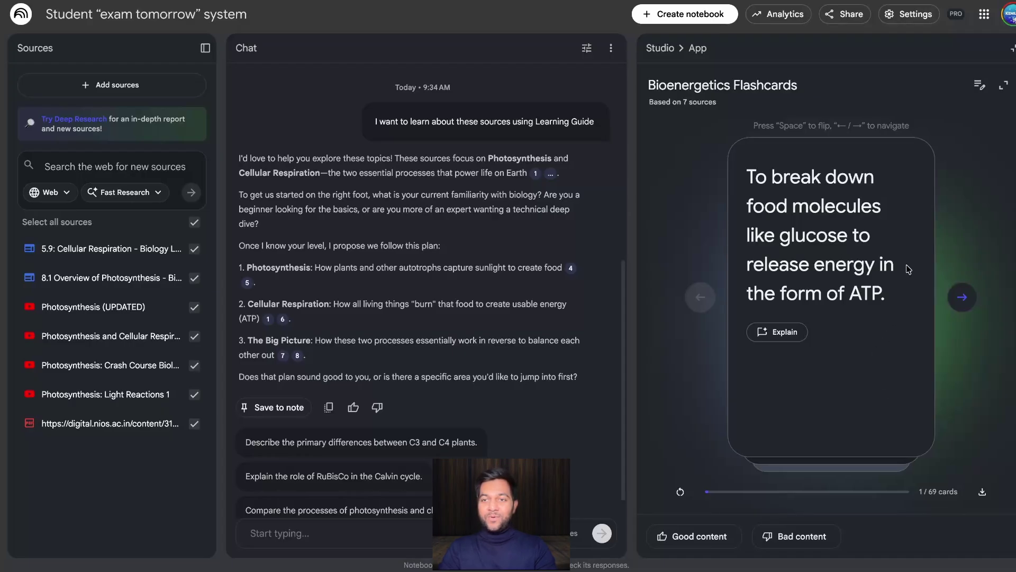
left_click(824, 275)
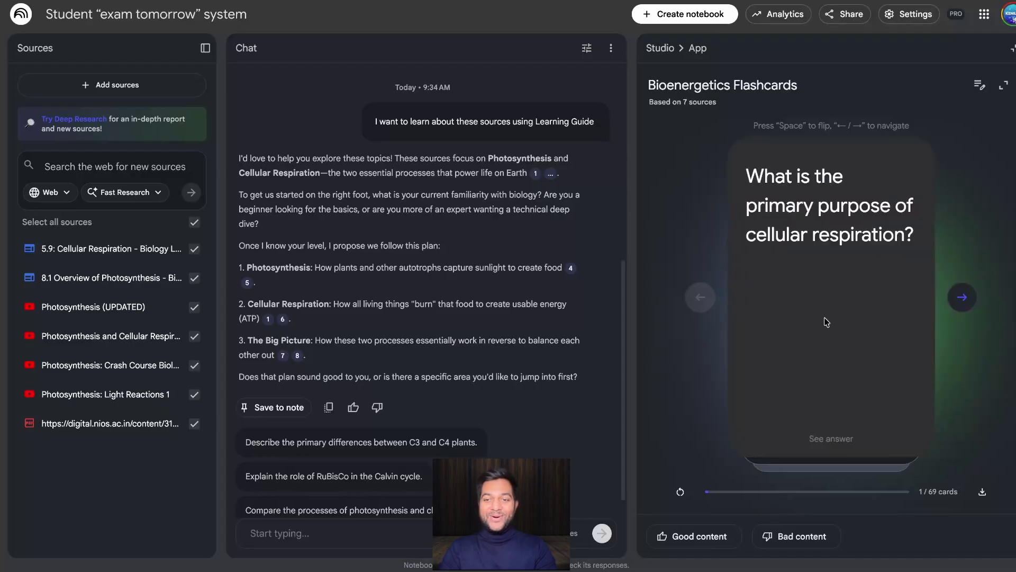
left_click(965, 299)
left_click(968, 301)
left_click(966, 294)
left_click(963, 288)
left_click(964, 289)
left_click(963, 289)
left_click(856, 322)
left_click(818, 275)
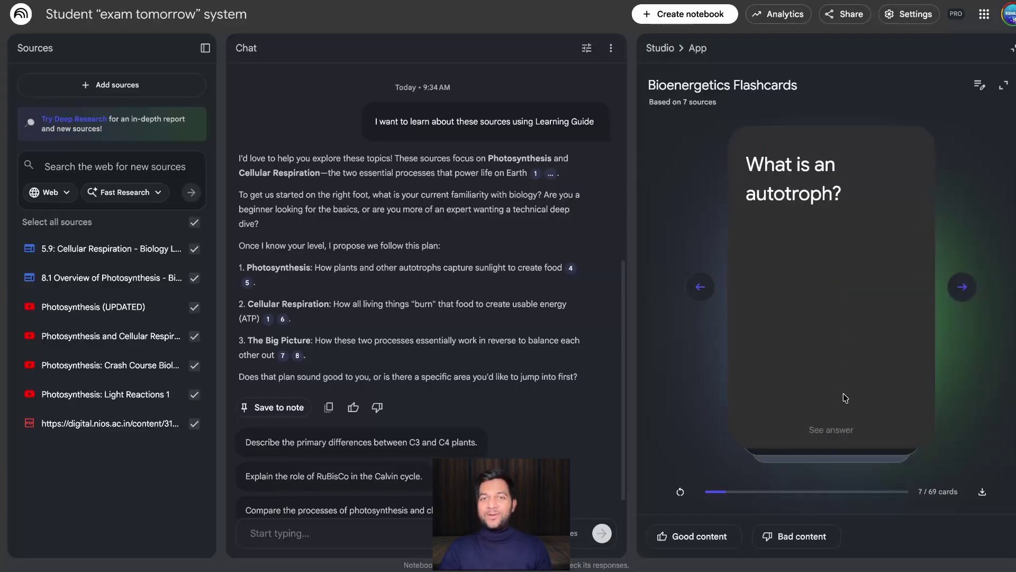
left_click(858, 333)
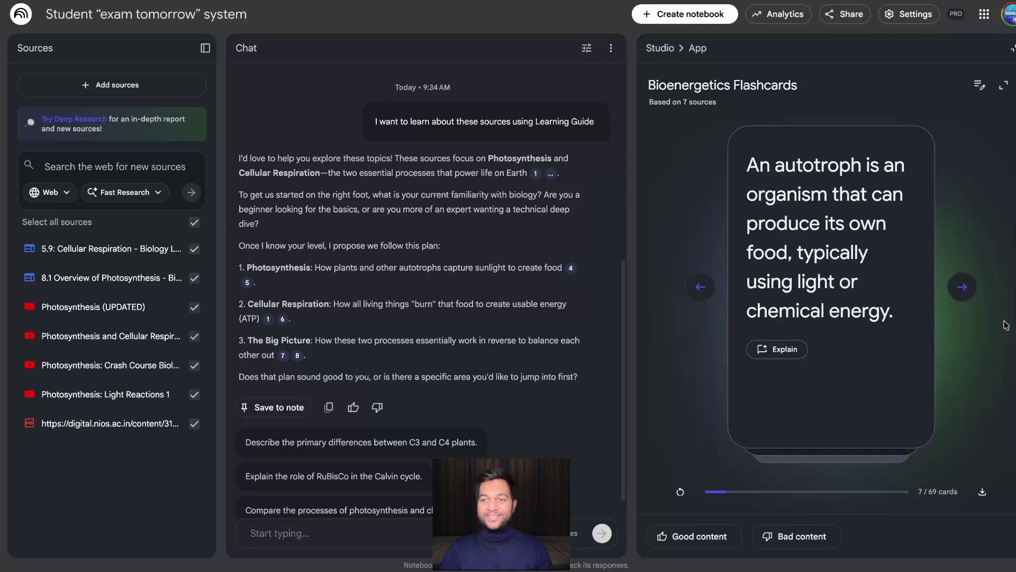
double_click(964, 288)
left_click(964, 289)
left_click(964, 289)
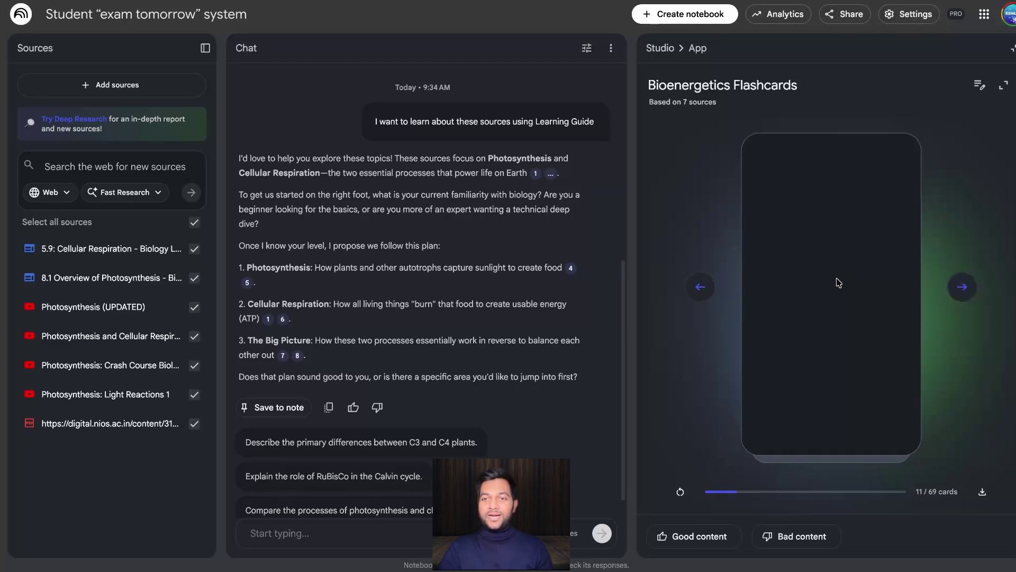
left_click(963, 289)
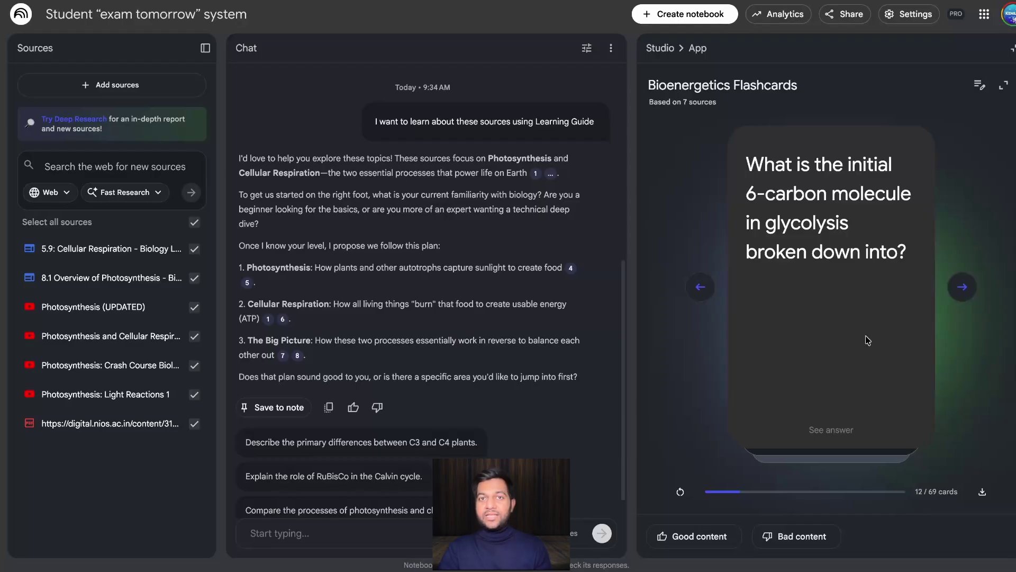
left_click(1013, 51)
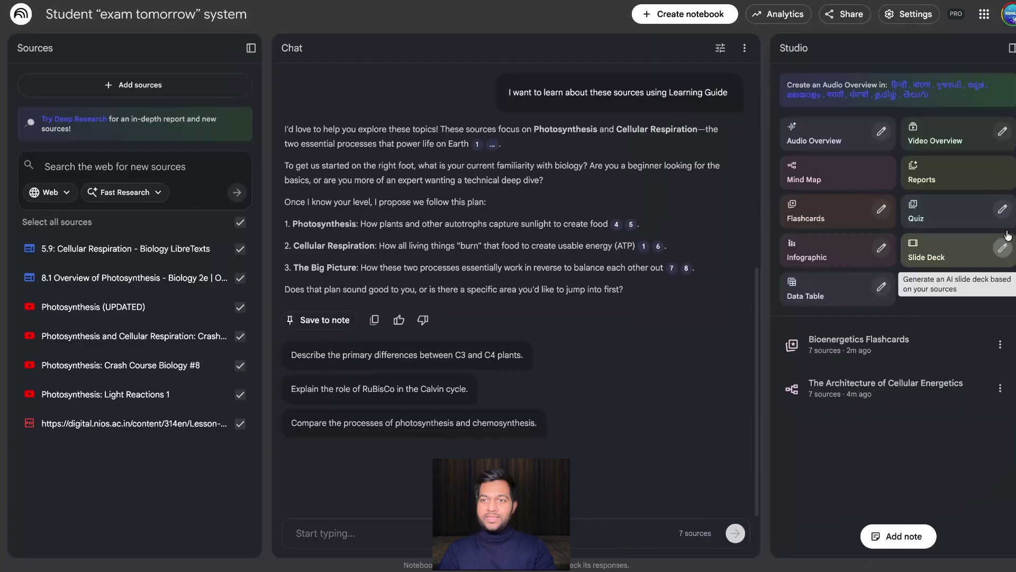
Generate the 15-question Metabolism Quiz from a pasted topic prompt and open it
left_click(1003, 209)
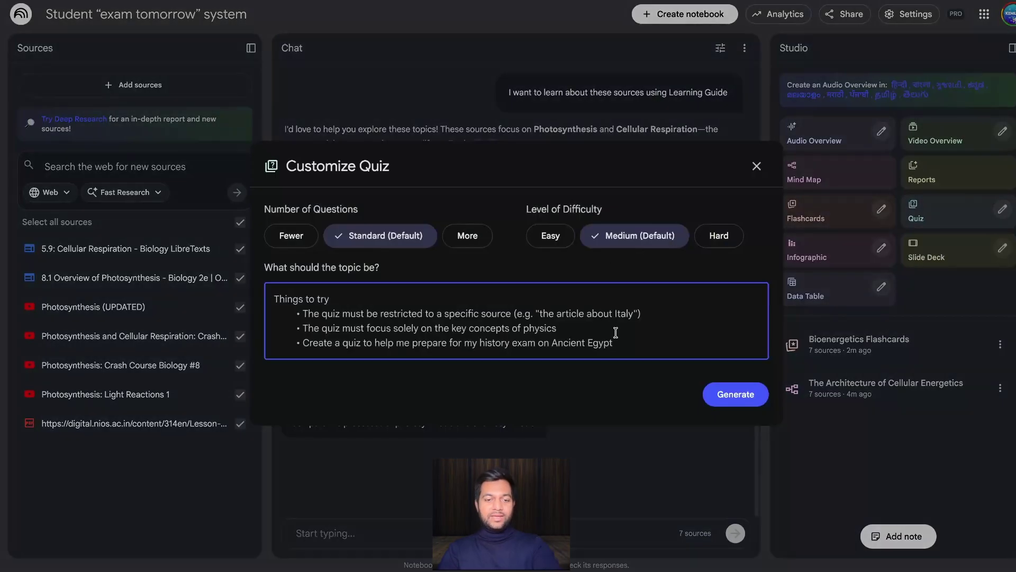
type("Create a 15-question quiz: 10 concept checks + 5 application questions. After each answer, explain why")
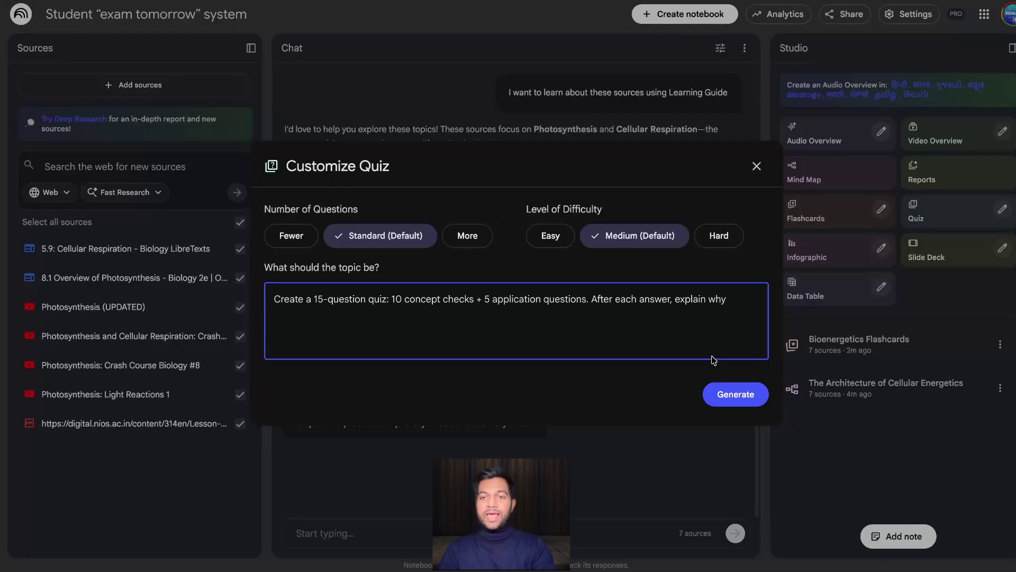
left_click(749, 401)
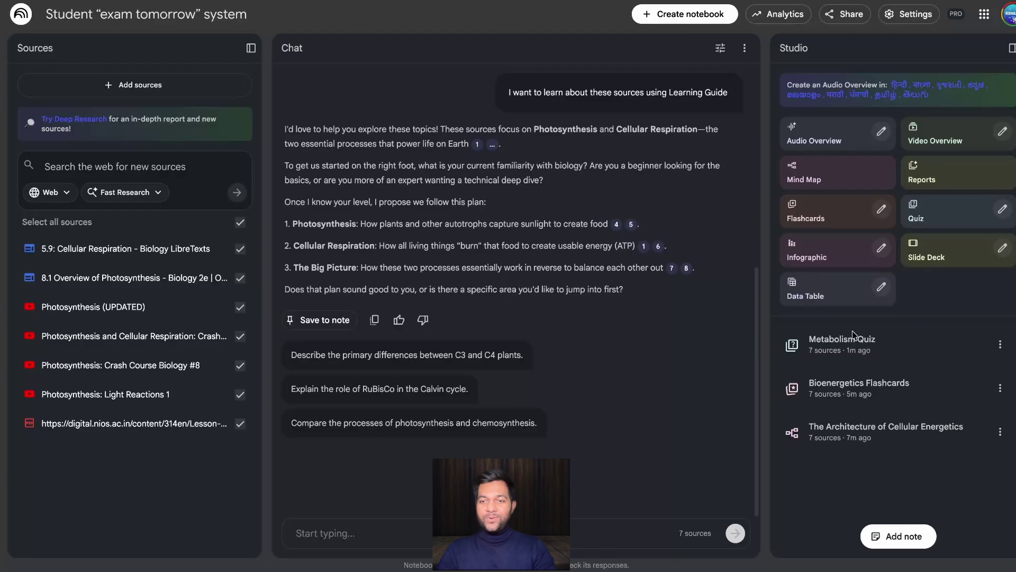
left_click(853, 349)
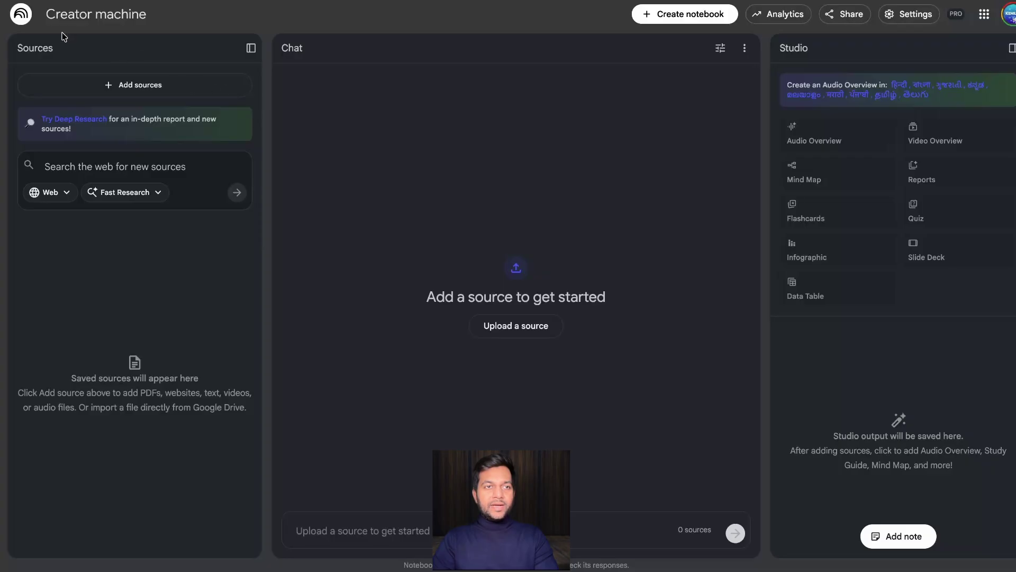
Add the seven procrastination YouTube and website URLs as Website sources
left_click(518, 325)
left_click(488, 388)
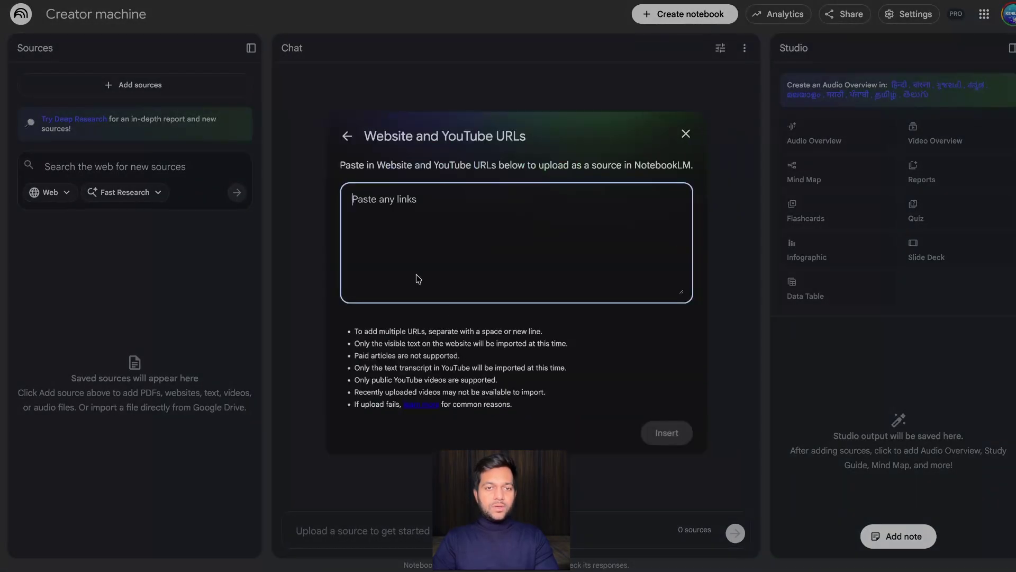
key("ctrl+v")
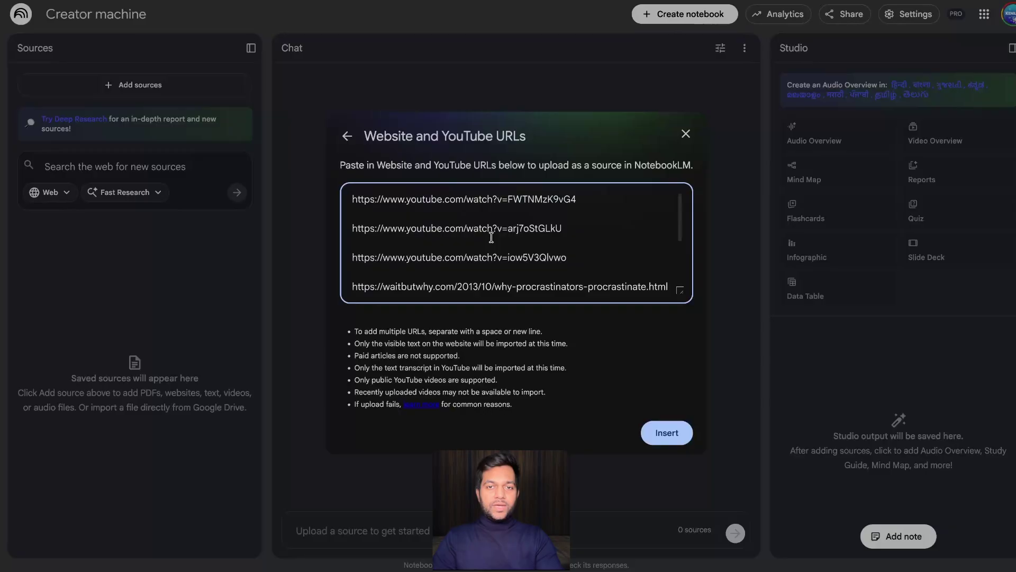
left_click(679, 431)
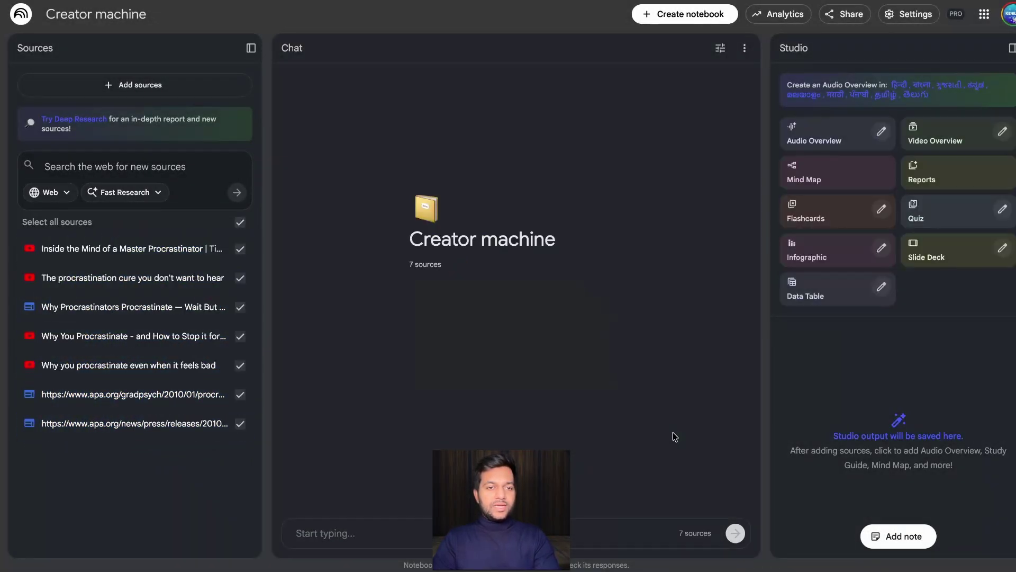
Send the chat prompt requesting hooks, thumbnail ideas, angles, a script and a myth-vs-truth section
left_click(374, 536)
key("ctrl+v")
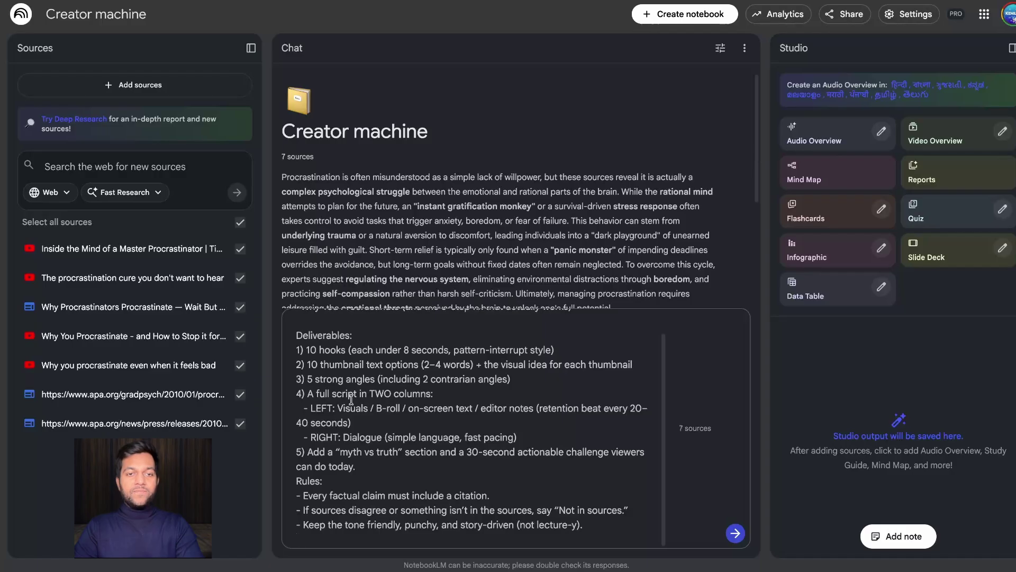
key("Return")
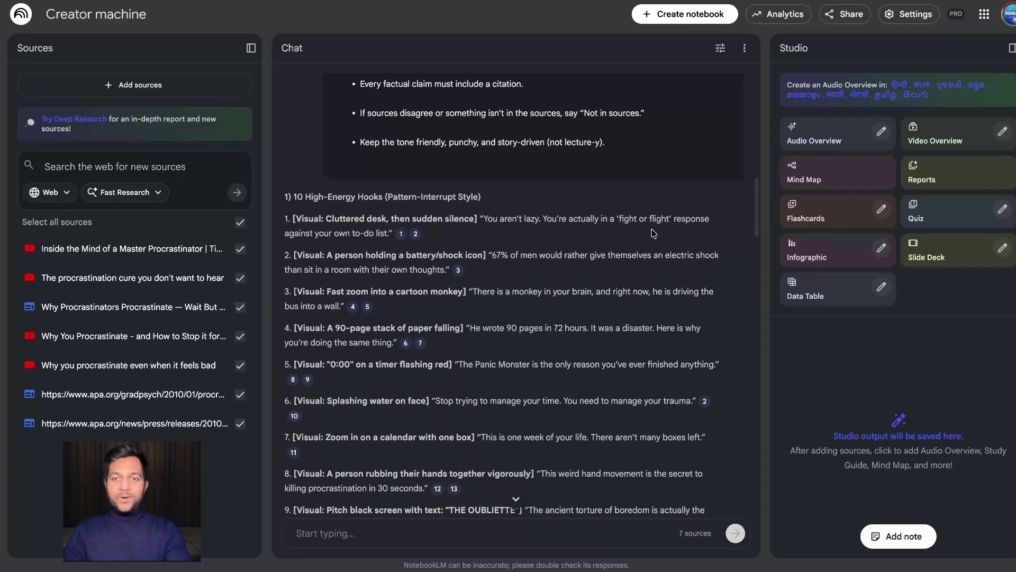
Read through the procrastination video plan answer and save it as the 'Mastering the Mind' note
scroll(567, 260, "down", 5)
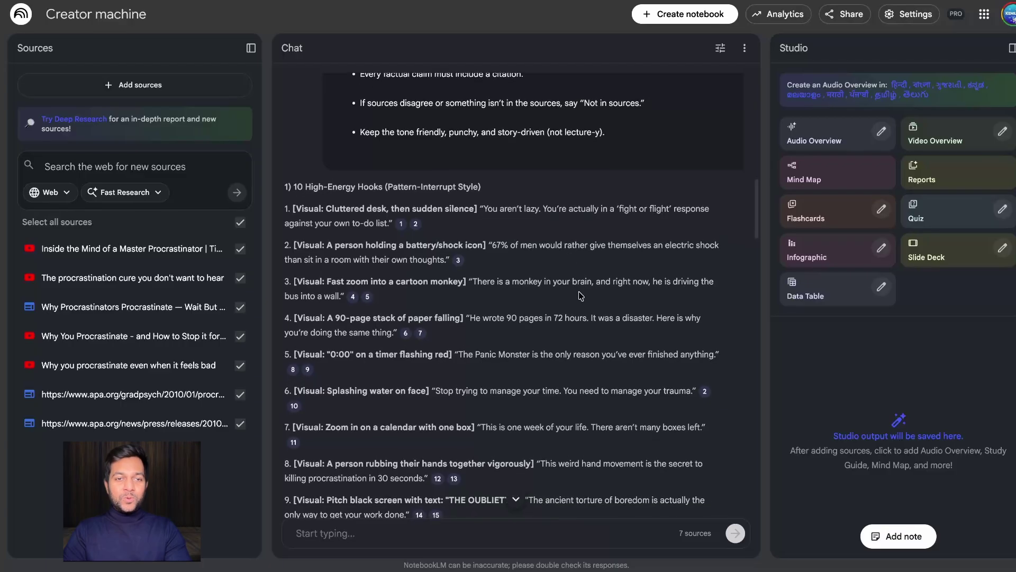
scroll(570, 335, "down", 6)
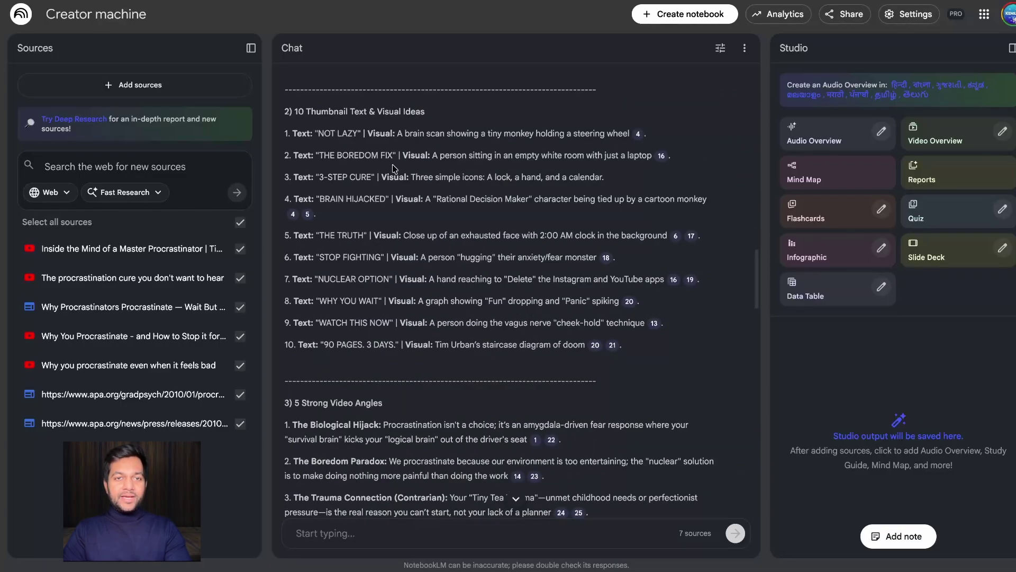
scroll(400, 267, "down", 4)
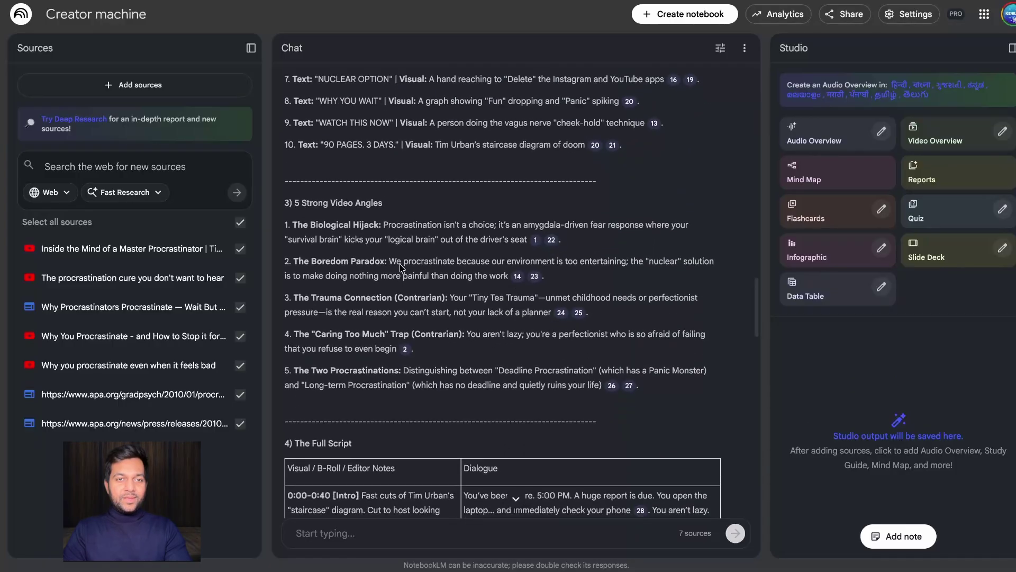
scroll(449, 255, "down", 6)
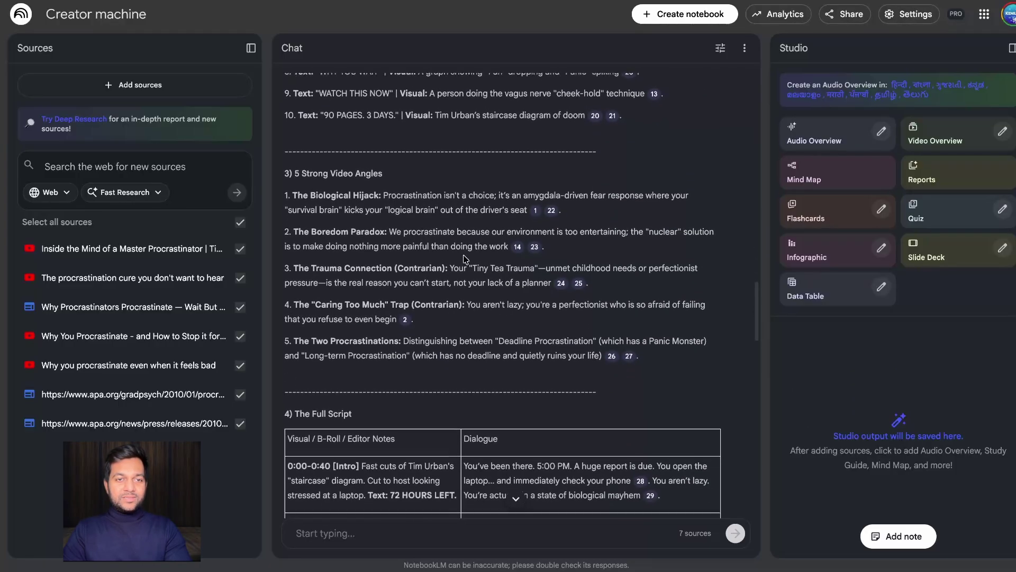
scroll(465, 240, "down", 20)
scroll(470, 300, "up", 3)
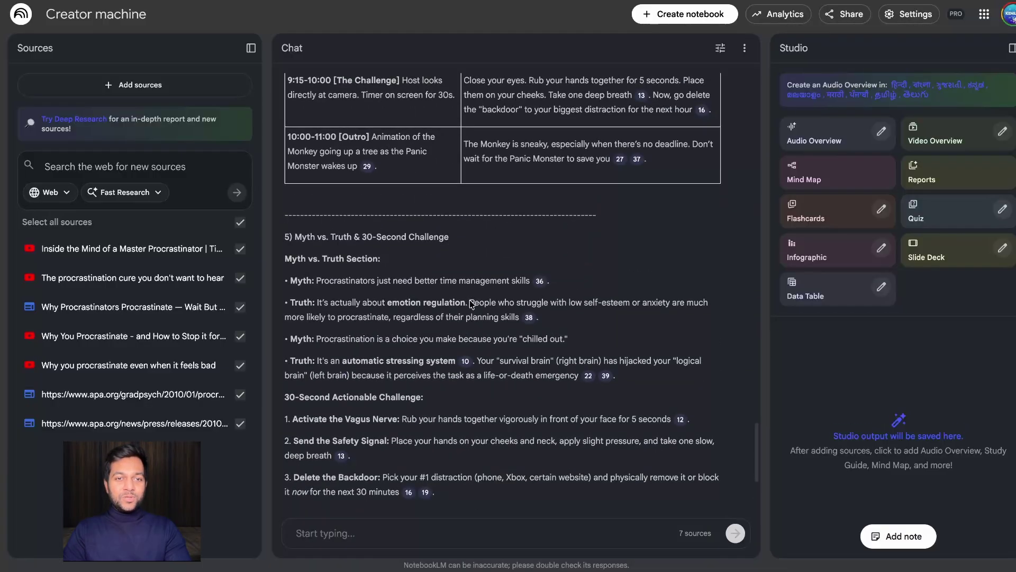
scroll(478, 306, "down", 5)
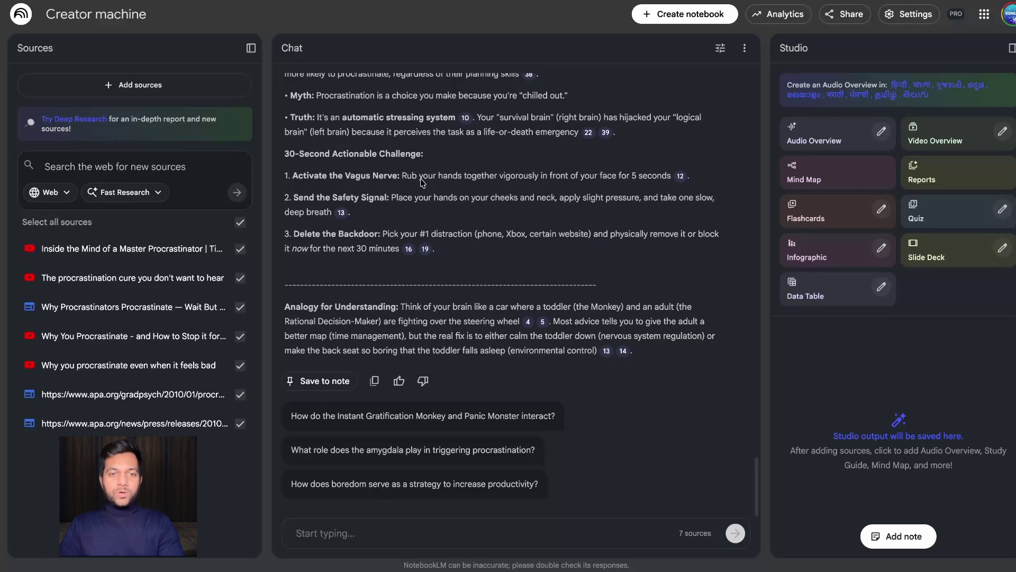
scroll(346, 377, "up", 5)
scroll(481, 325, "down", 5)
left_click(325, 381)
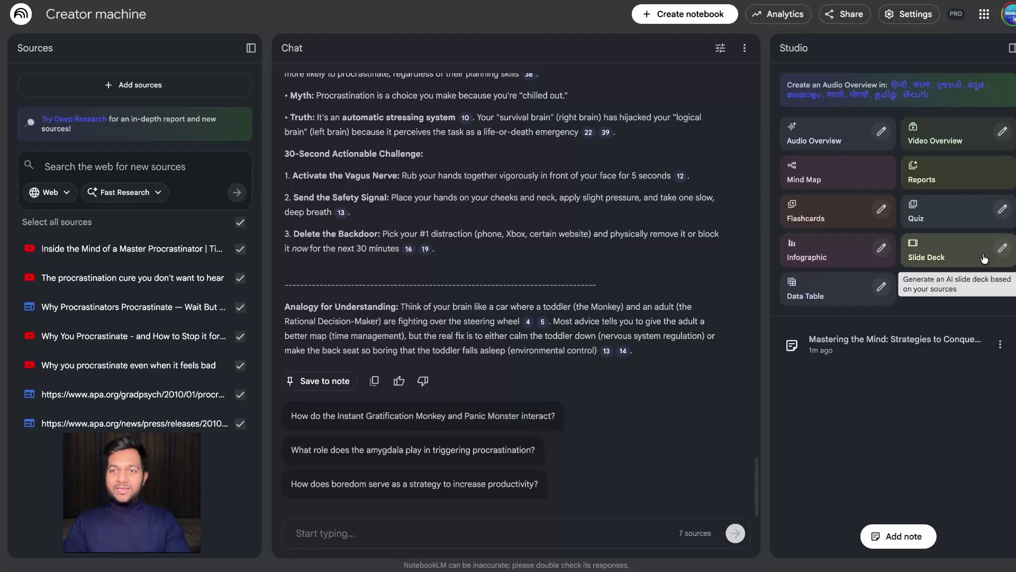
Generate a bold, high-contrast slide deck storyboard for a 10–12 minute YouTube video from a pasted description
left_click(1003, 247)
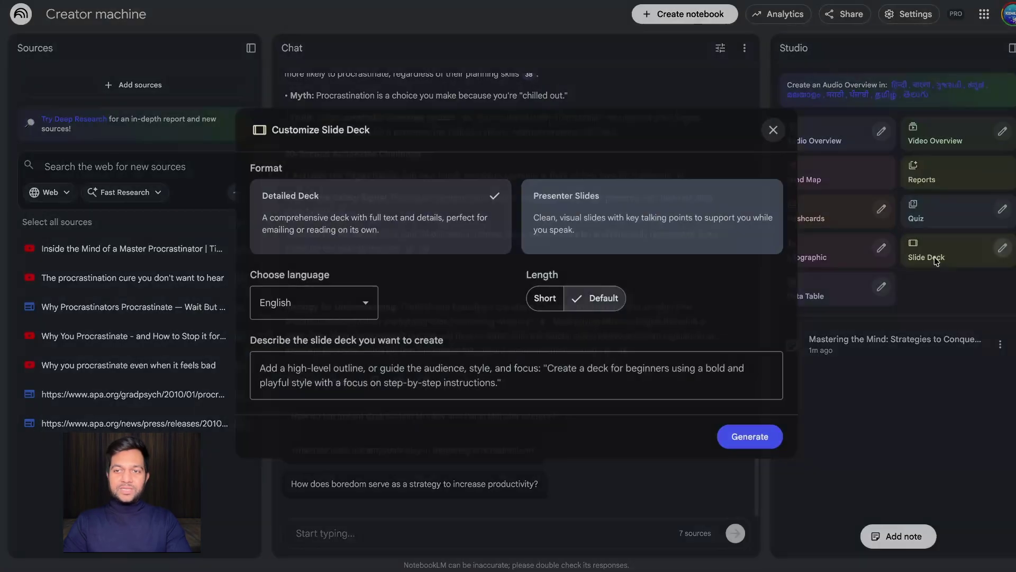
type("Create a slide deck storyboard for a 10–12 minute YouTube video.  Each slide: Visual idea + on-screen text + one punchy line I say.  Style: bold, high-contrast, minimal.")
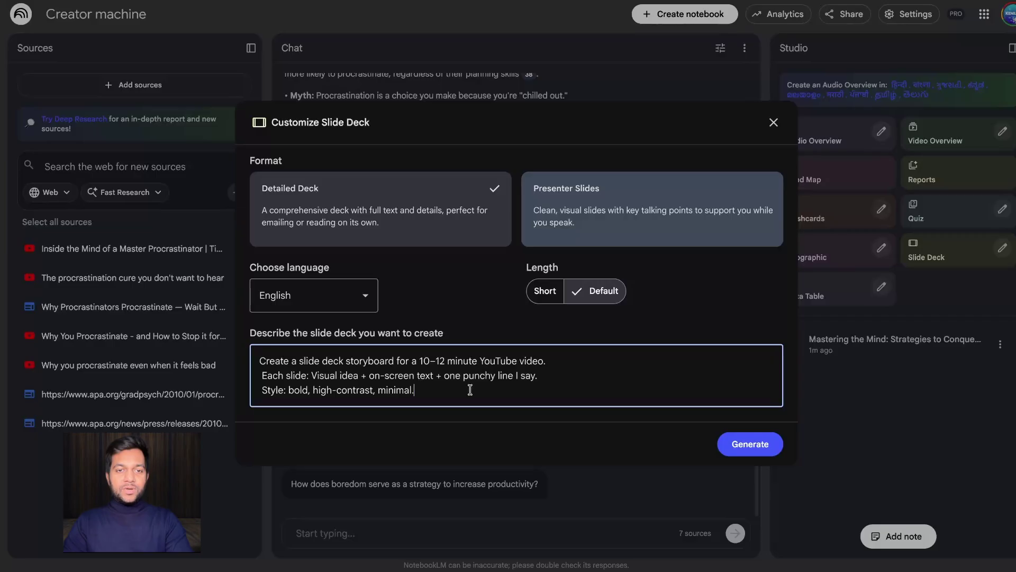
left_click(744, 447)
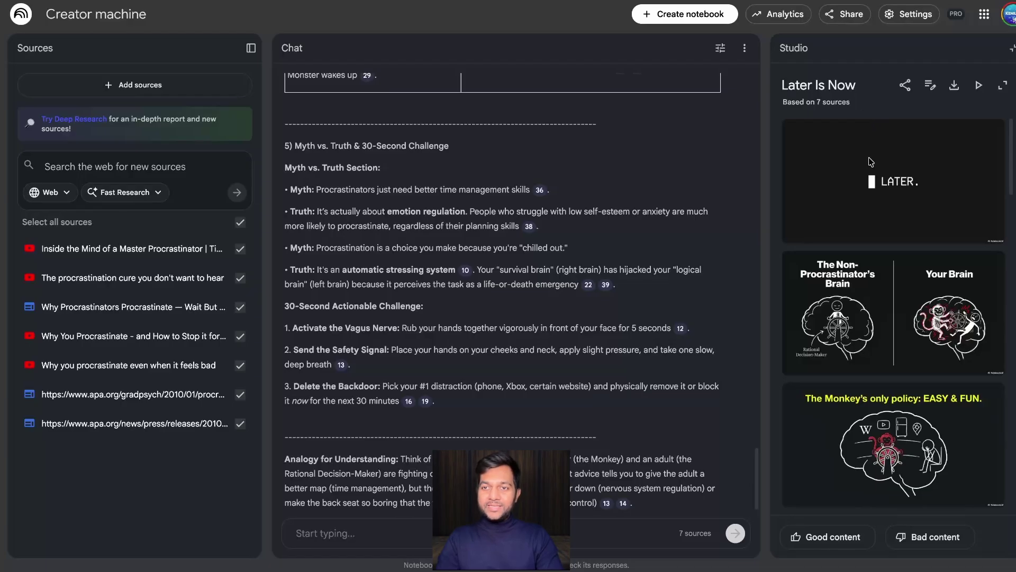
Expand the Later Is Now deck full-size and step through slides 2 to 10
left_click(905, 198)
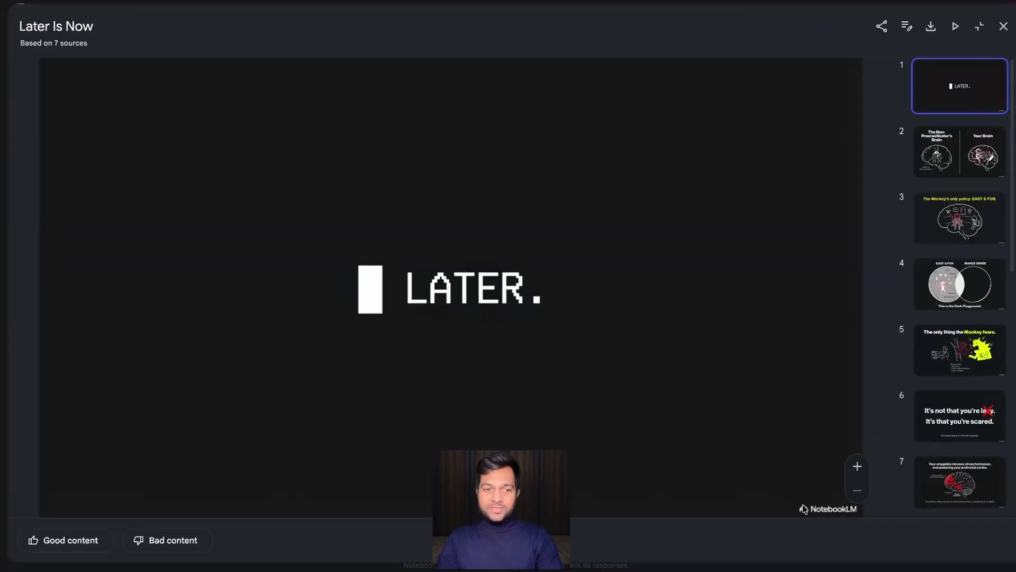
key("Right")
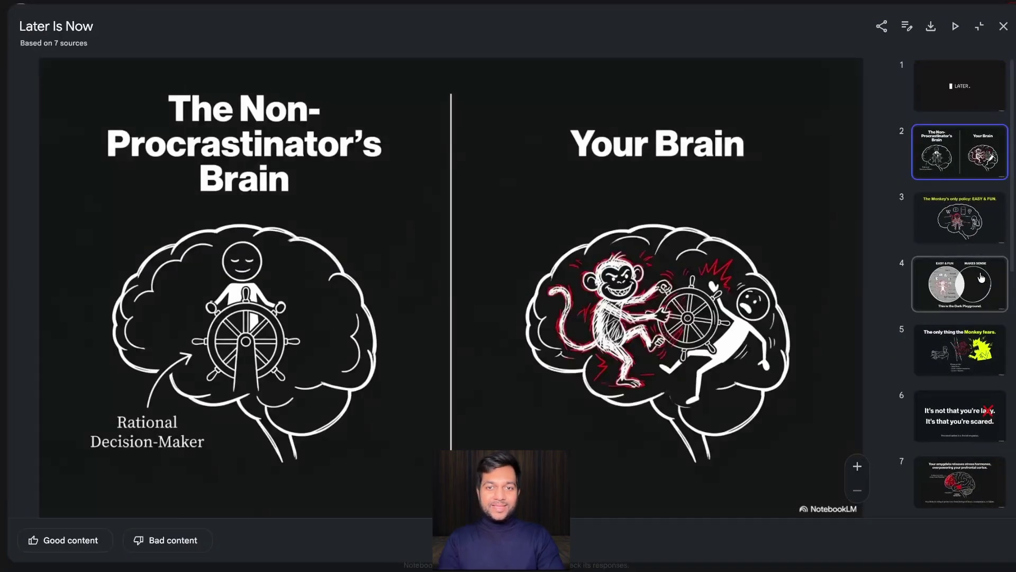
left_click(958, 225)
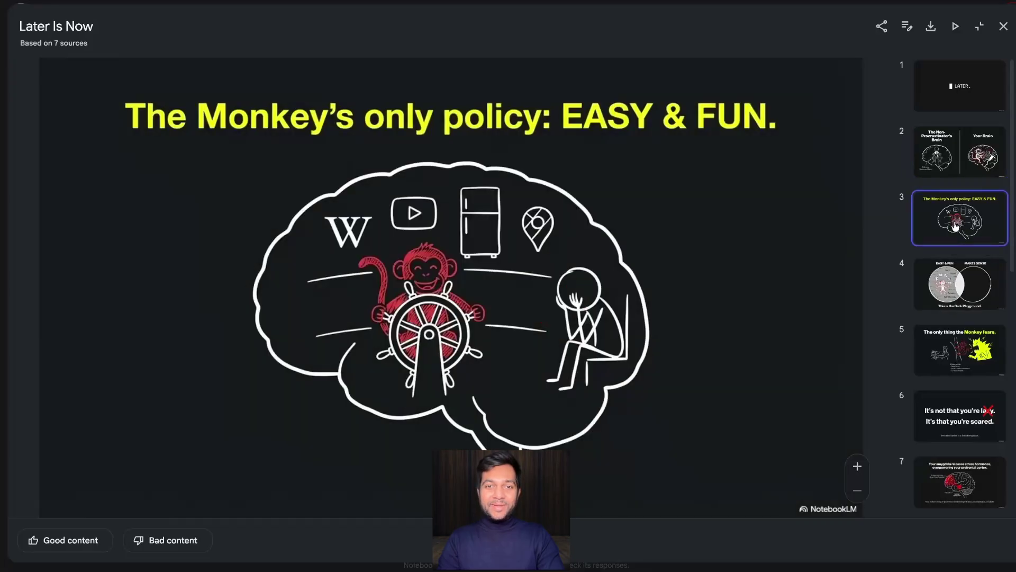
left_click(960, 286)
left_click(966, 377)
left_click(963, 414)
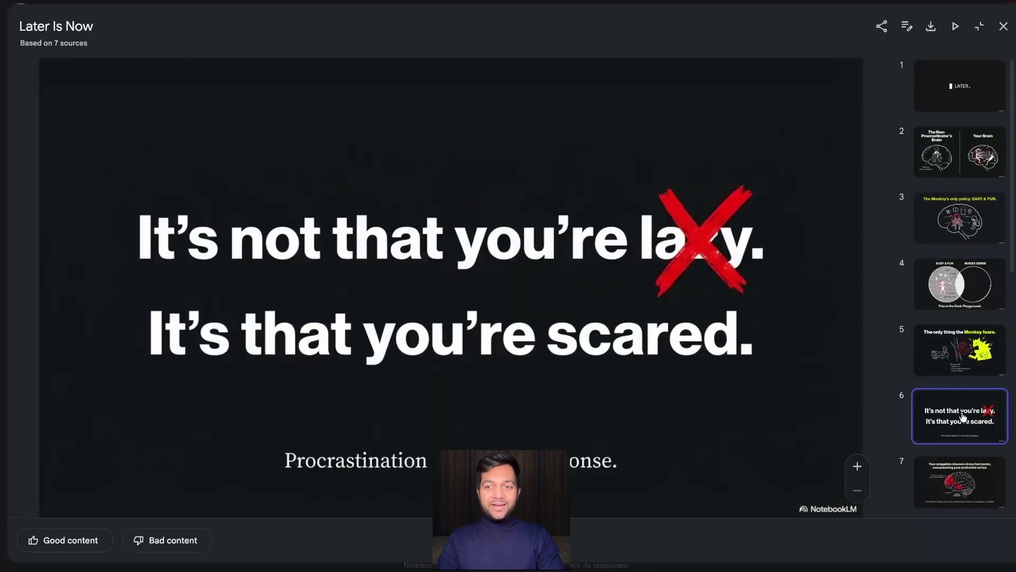
scroll(947, 402, "down", 2)
left_click(945, 362)
left_click(961, 426)
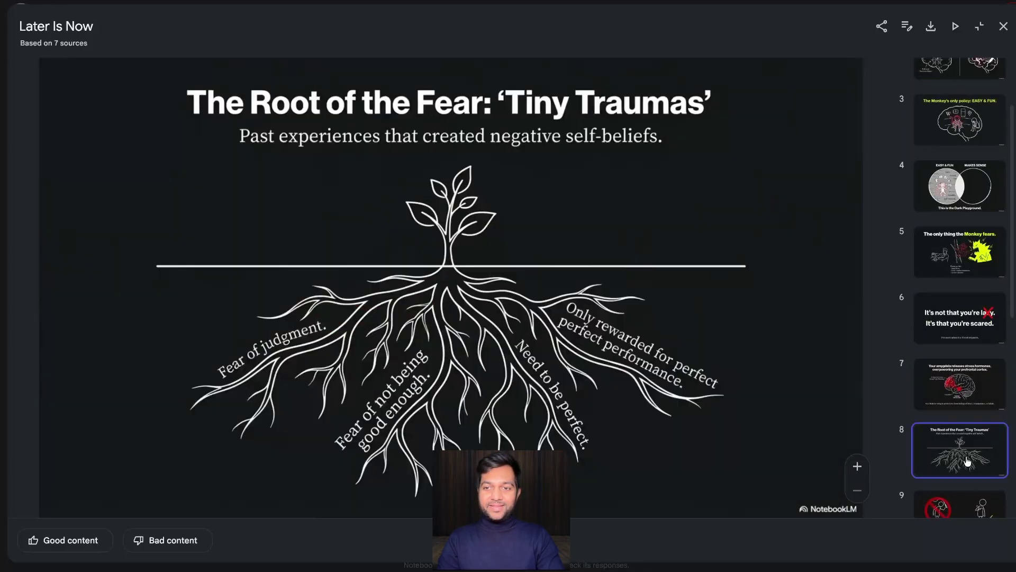
scroll(960, 424, "down", 3)
left_click(962, 418)
Revisit slide 9, the brain comparison slide, slide 14 'The Life Calendar' and slide 3 about the Monkey
left_click(964, 359)
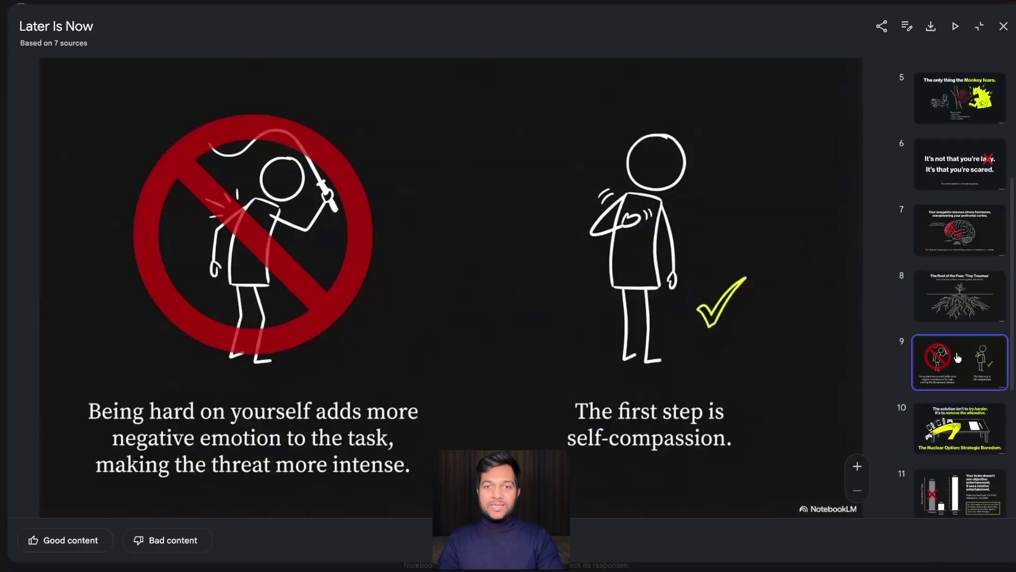
scroll(984, 237, "up", 5)
left_click(987, 168)
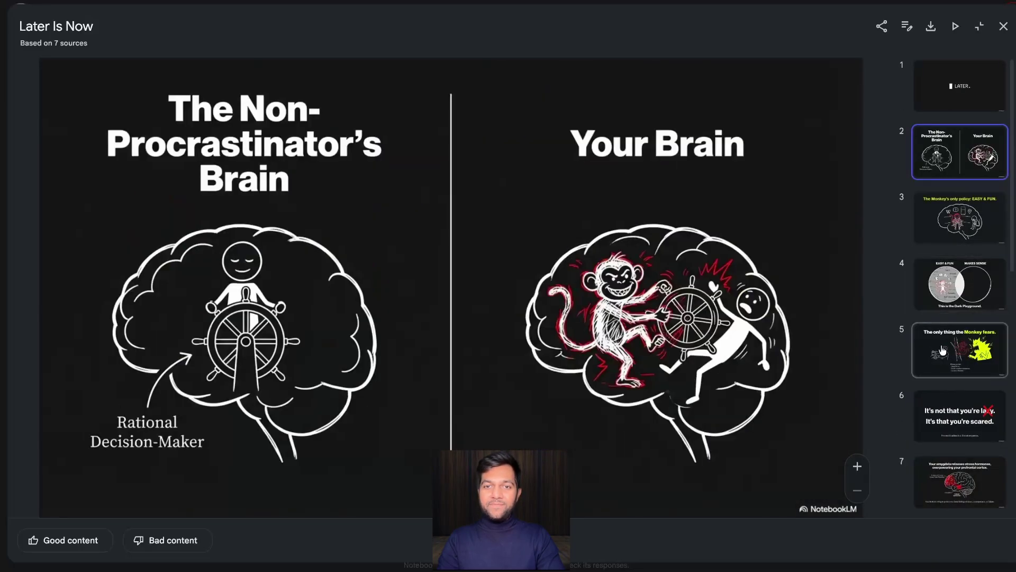
scroll(953, 350, "down", 5)
left_click(961, 495)
scroll(985, 222, "up", 5)
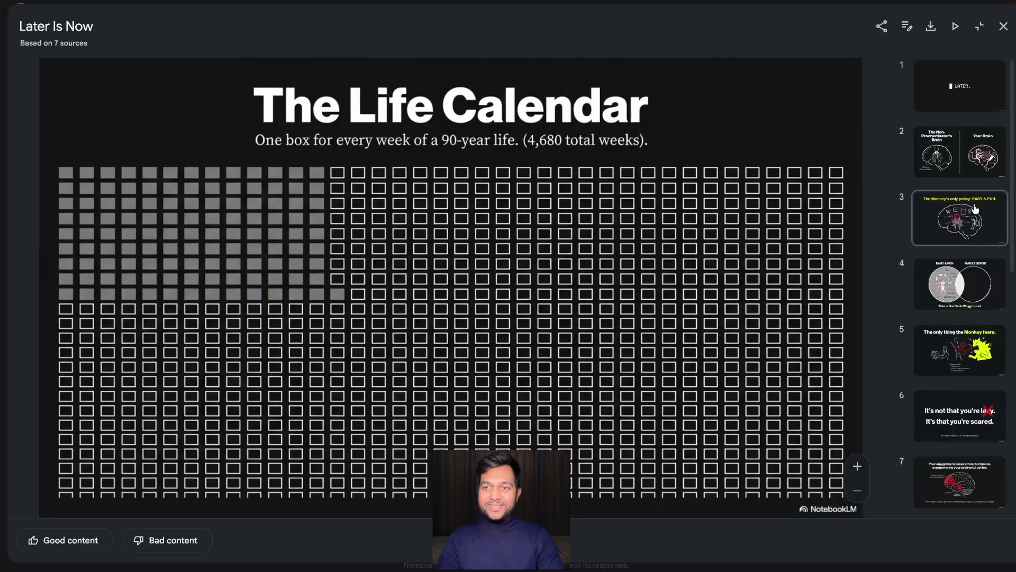
left_click(976, 208)
left_click(983, 167)
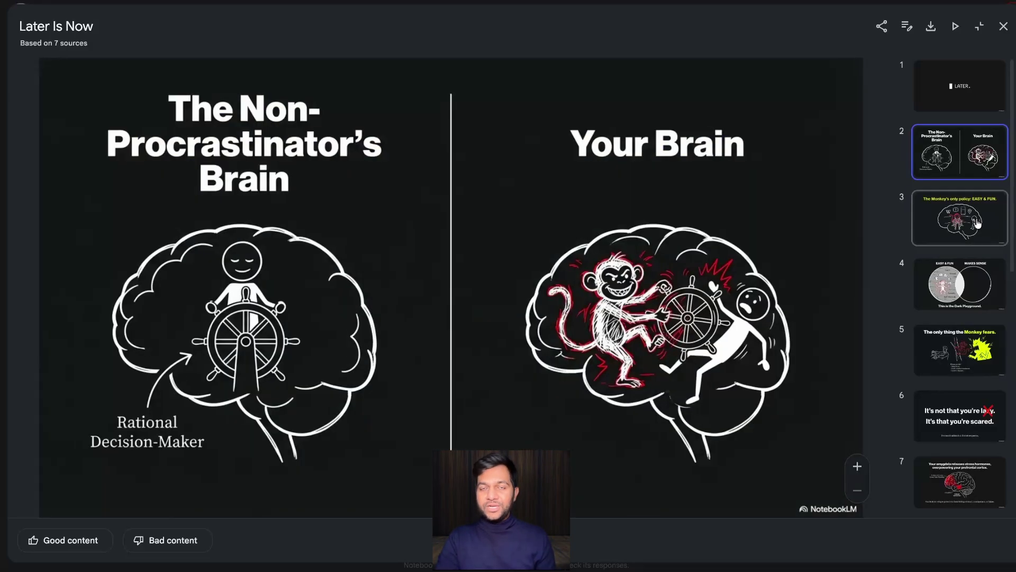
scroll(968, 260, "down", 10)
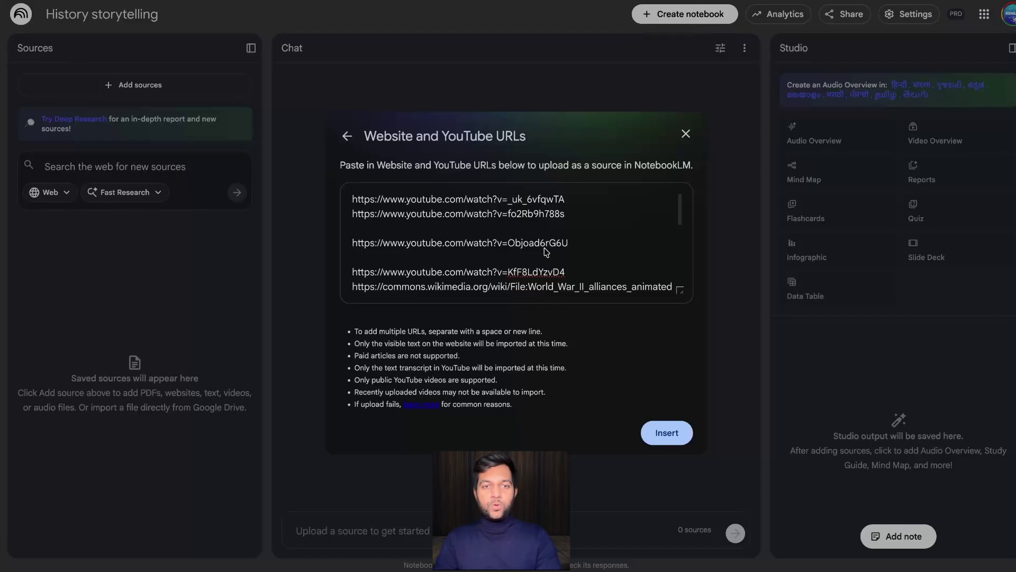
Insert the WWII YouTube and website links, then remove the failed IWM timeline source, leaving 8
scroll(556, 249, "down", 6)
left_click(665, 433)
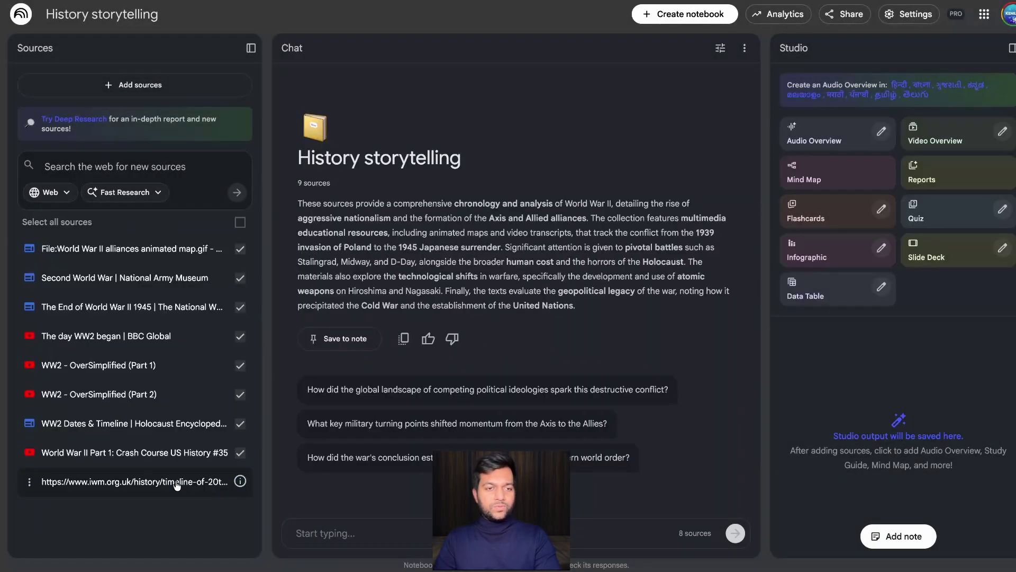
double_click(177, 482)
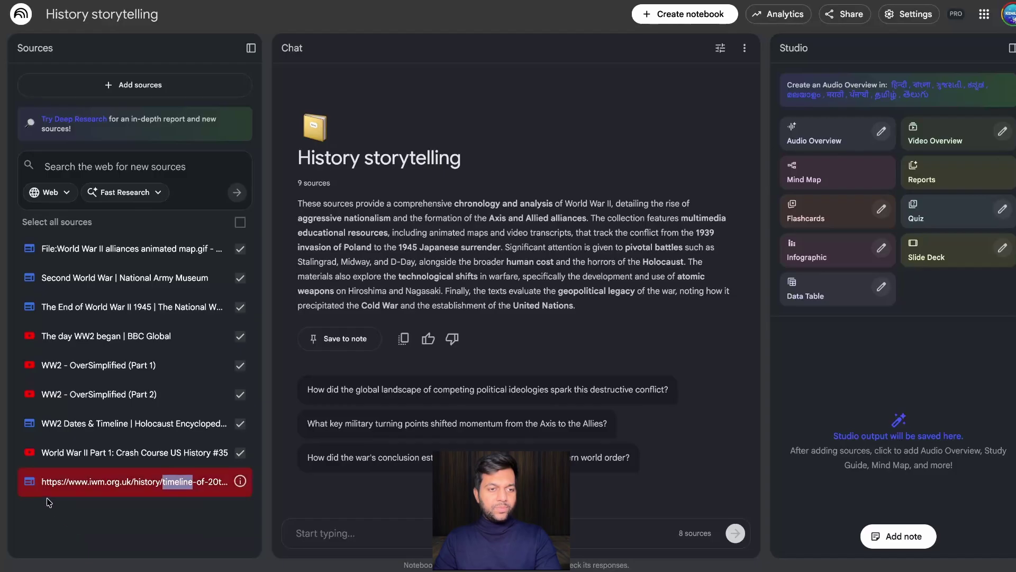
left_click(29, 482)
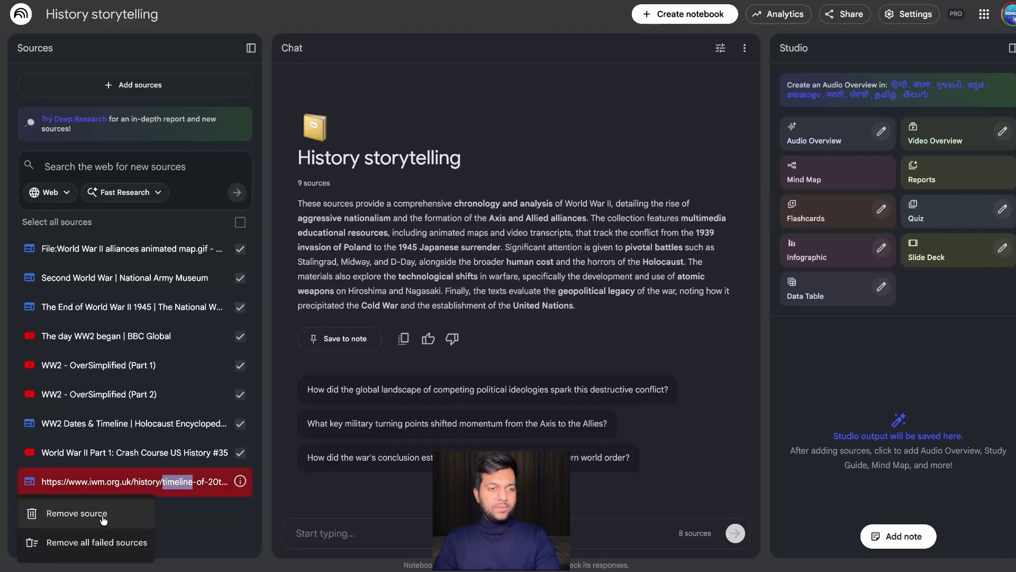
left_click(103, 545)
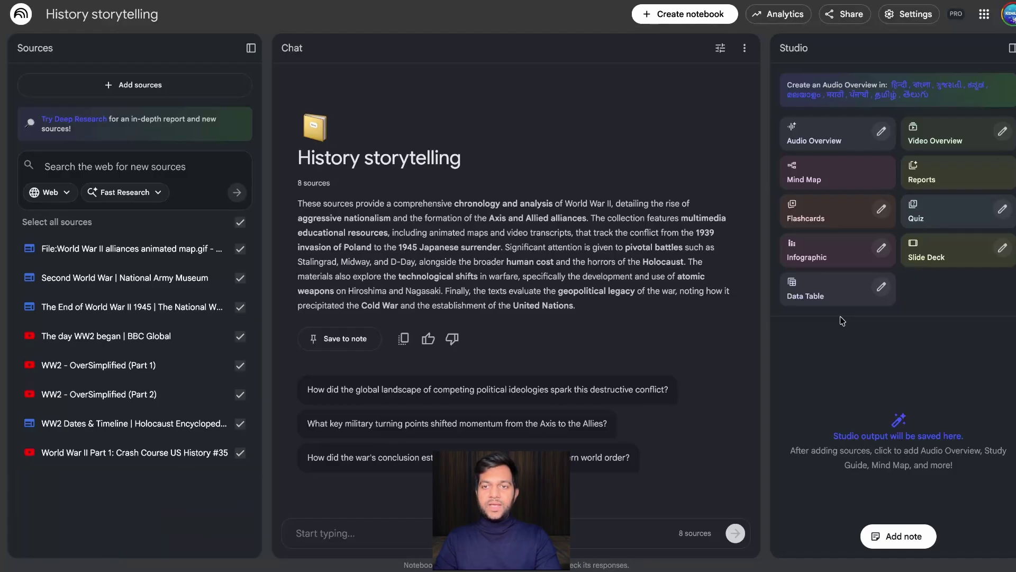
Generate the 'World War II Key Turning Points' timeline infographic (ten turning points, 1939–1945) and view it full-size
left_click(882, 248)
left_click(441, 339)
key("ctrl+v")
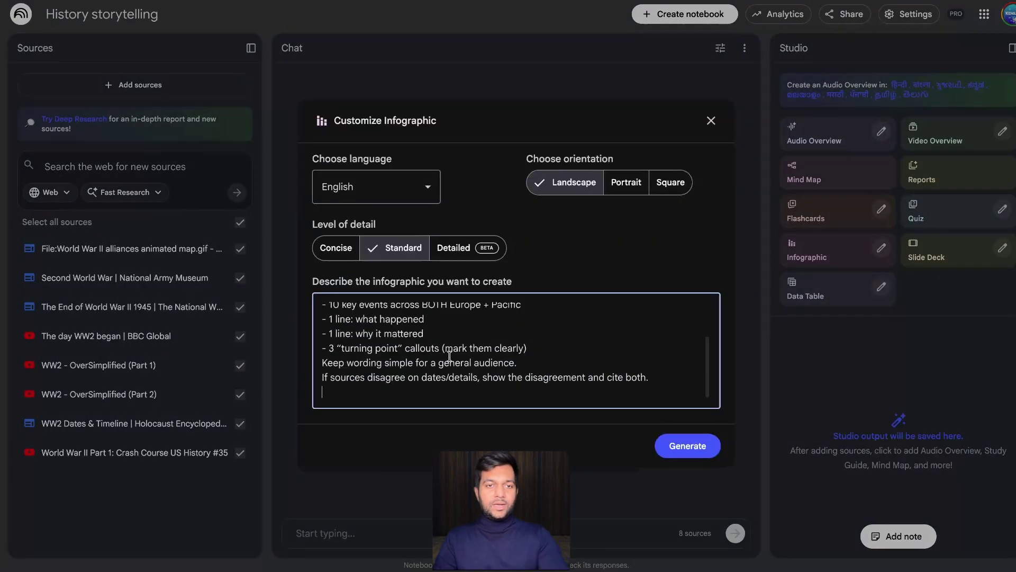
scroll(441, 339, "up", 2)
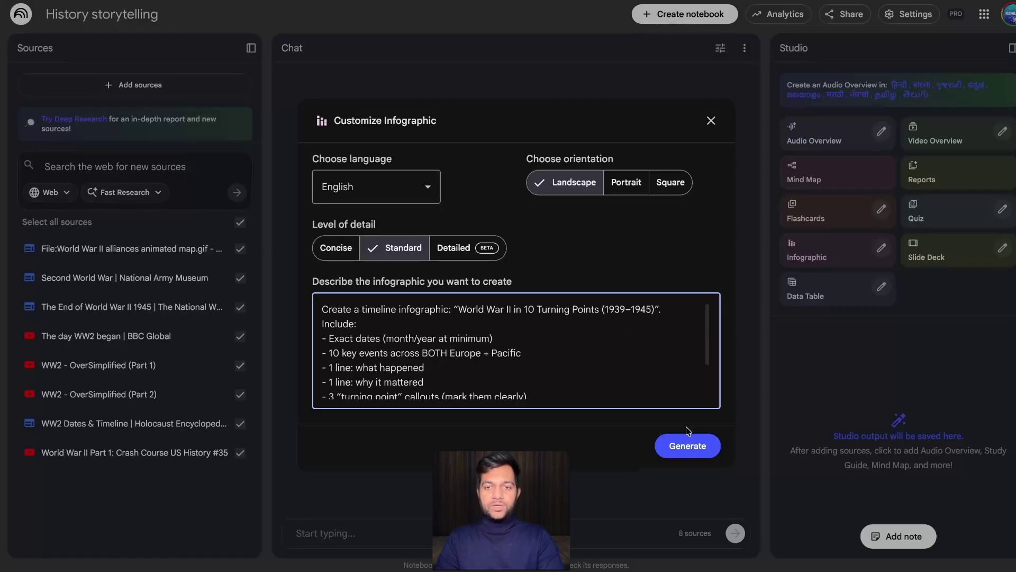
left_click(693, 444)
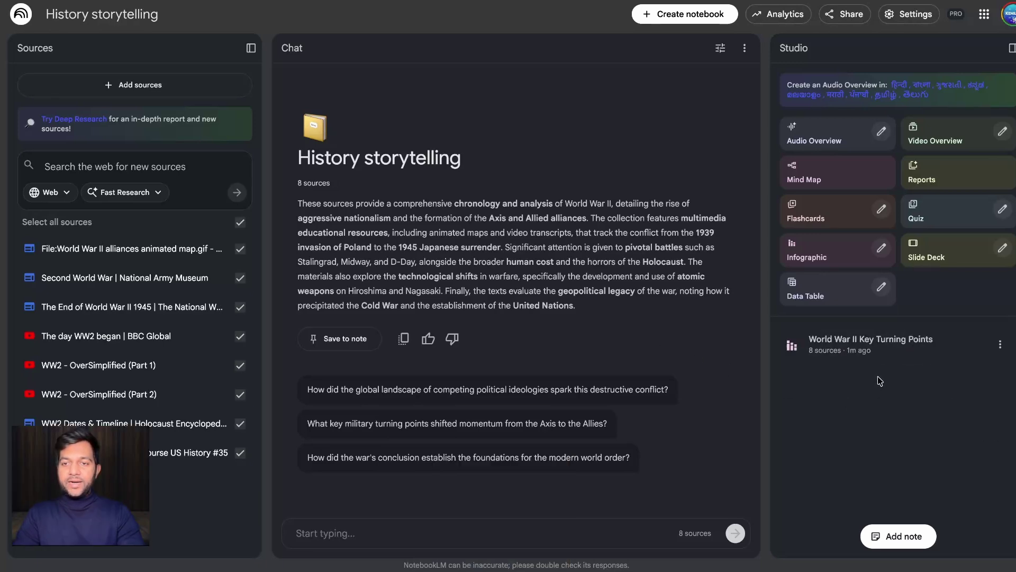
left_click(862, 349)
left_click(862, 349)
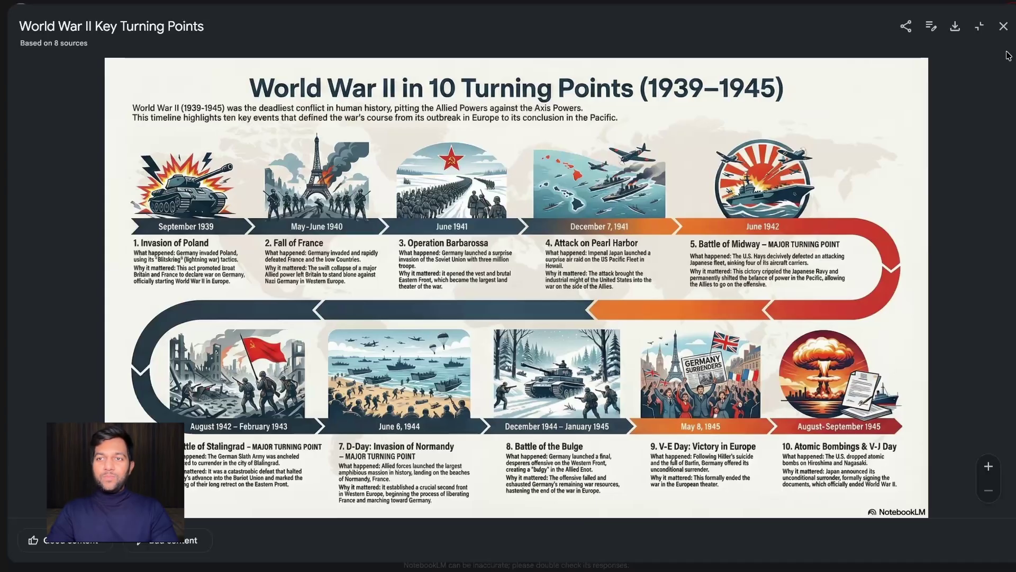
Generate a Heritage-style Video Overview from the pasted 'WWII in 10 Turning Points' focus prompt
left_click(1003, 26)
left_click(1001, 135)
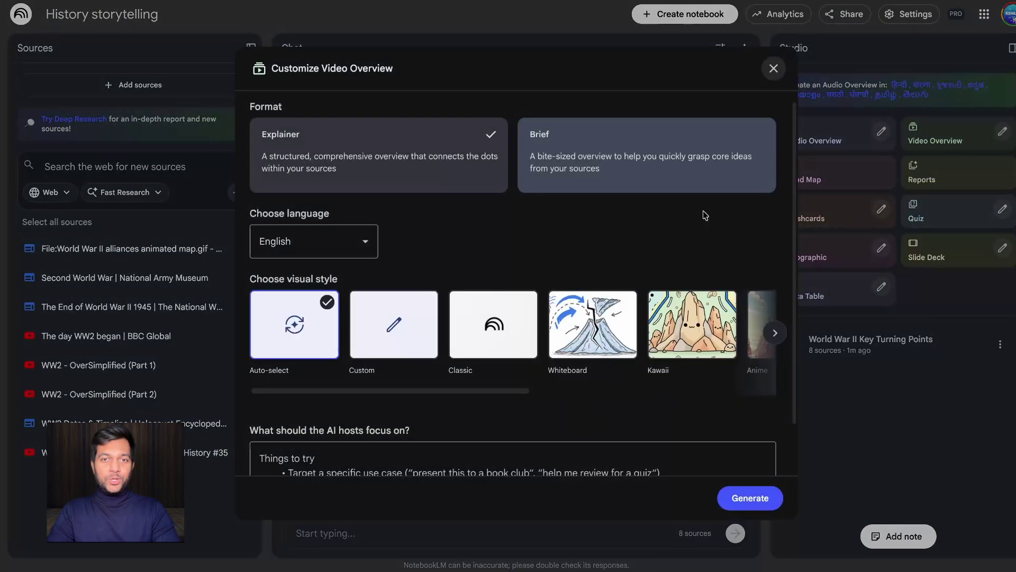
scroll(391, 428, "down", 2)
left_click(391, 428)
type("Create a BRIEF video overview of \"World War II in 10 turning points\". Style: documentary / heritage (choose the closest available style). Tone: clear, respectful, high-retention. Include chapter titles on screen and end with: \"What changed after 1945?\" Only use these sources and cite key claims.")
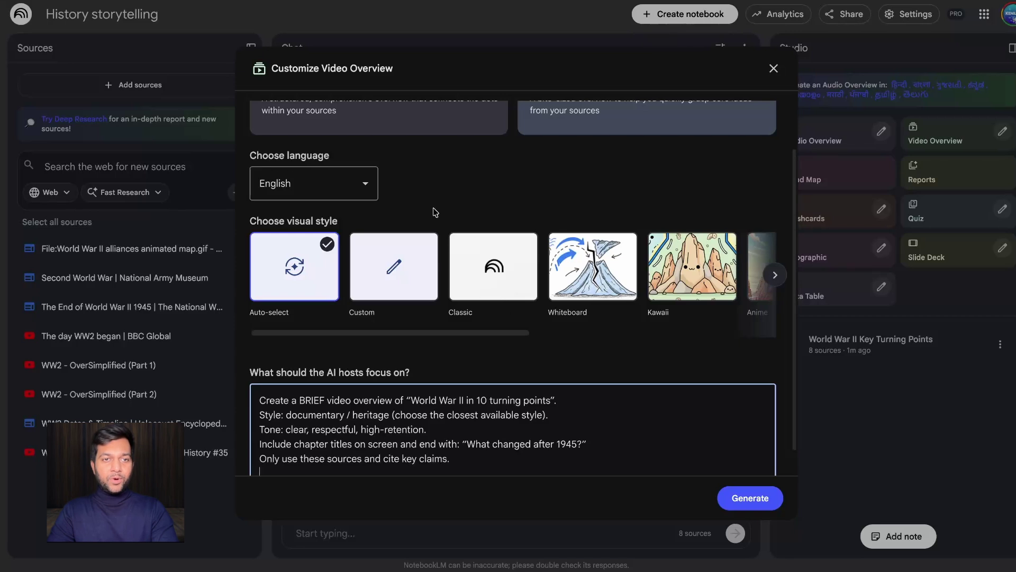
scroll(411, 209, "up", 1)
scroll(527, 332, "right", 5)
left_click(633, 350)
left_click(748, 498)
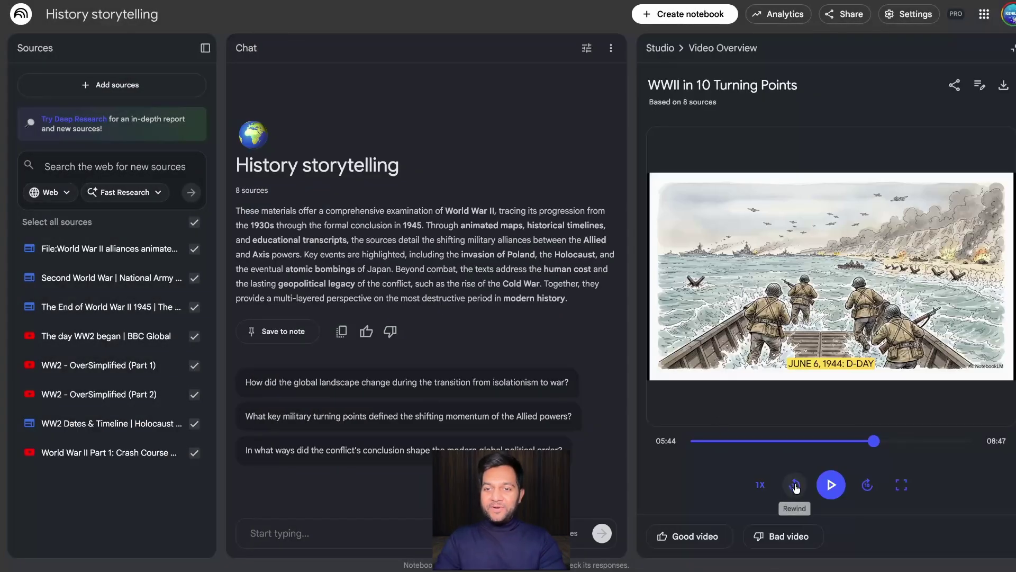
Play the WWII video, jump to 06:30, go back to the Pearl Harbor scene at 03:55, and pause
left_click(831, 484)
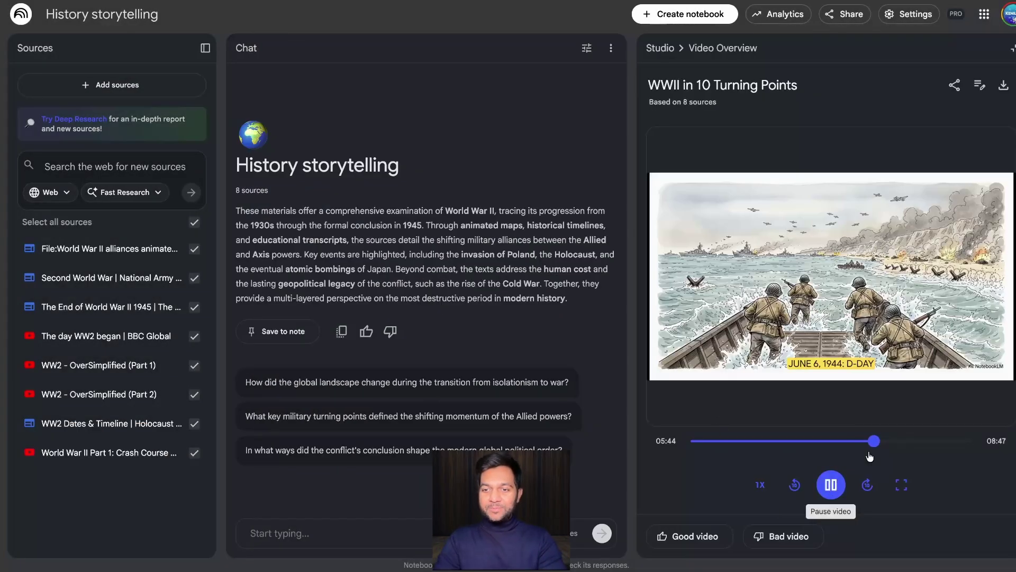
left_click(897, 441)
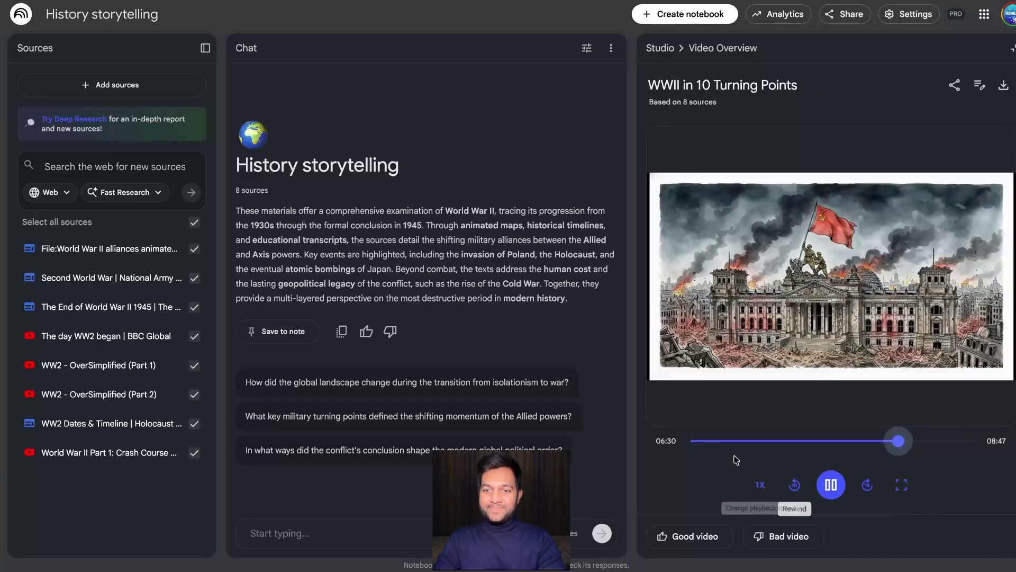
left_click(817, 442)
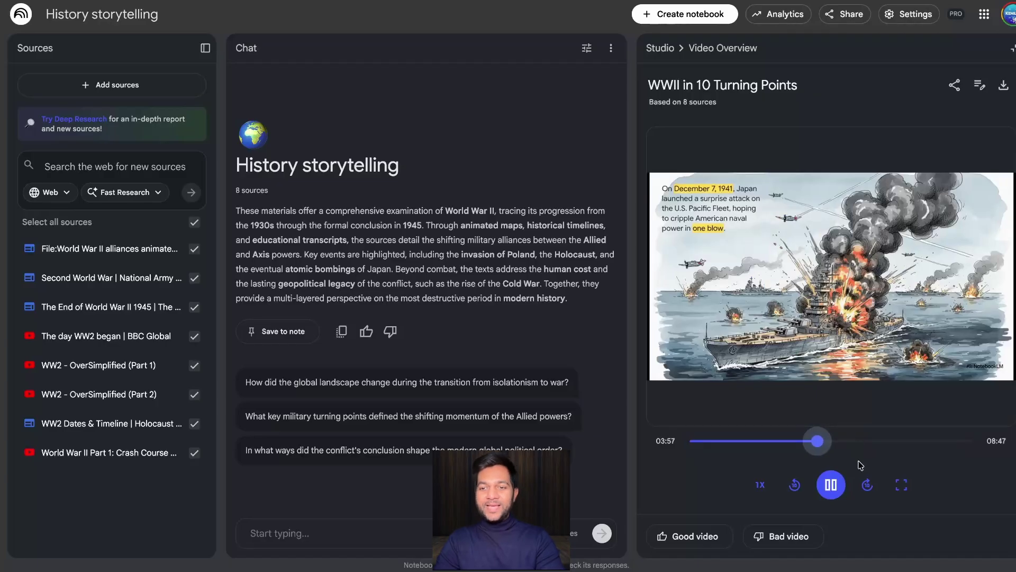
left_click(831, 486)
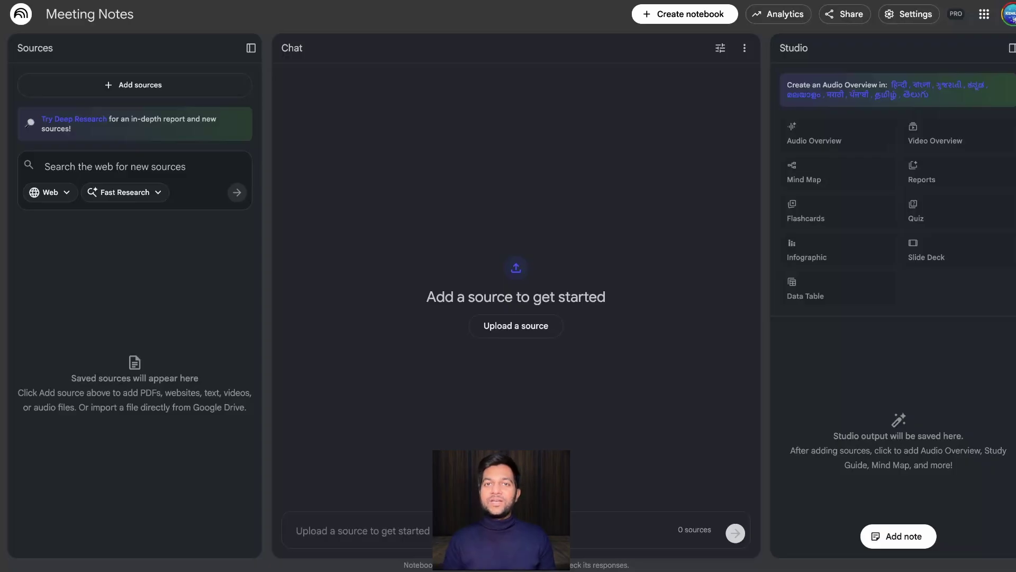
Add the pasted meeting transcript to Meeting Notes as a Copied text source
left_click(517, 325)
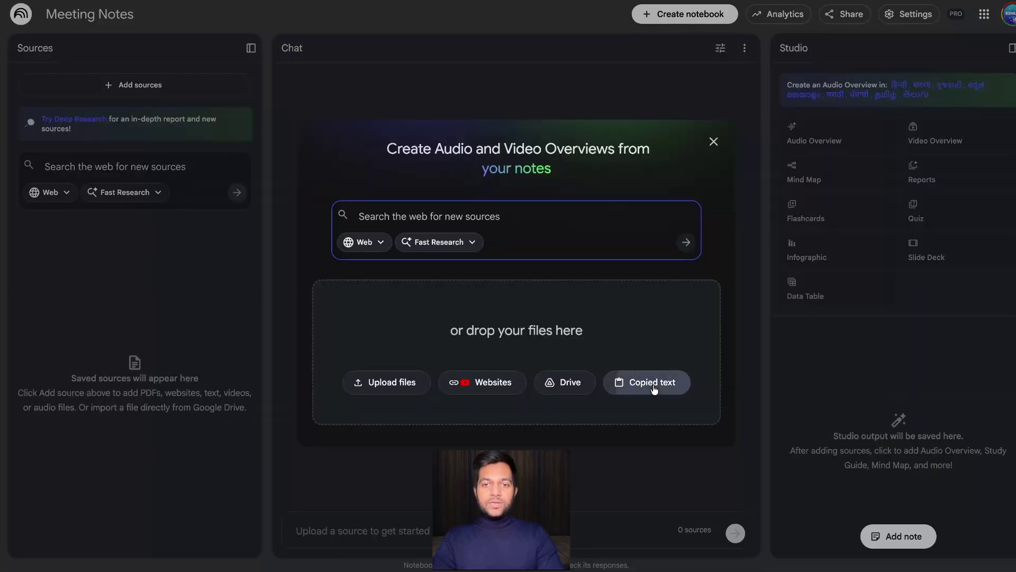
left_click(654, 382)
key("ctrl+v")
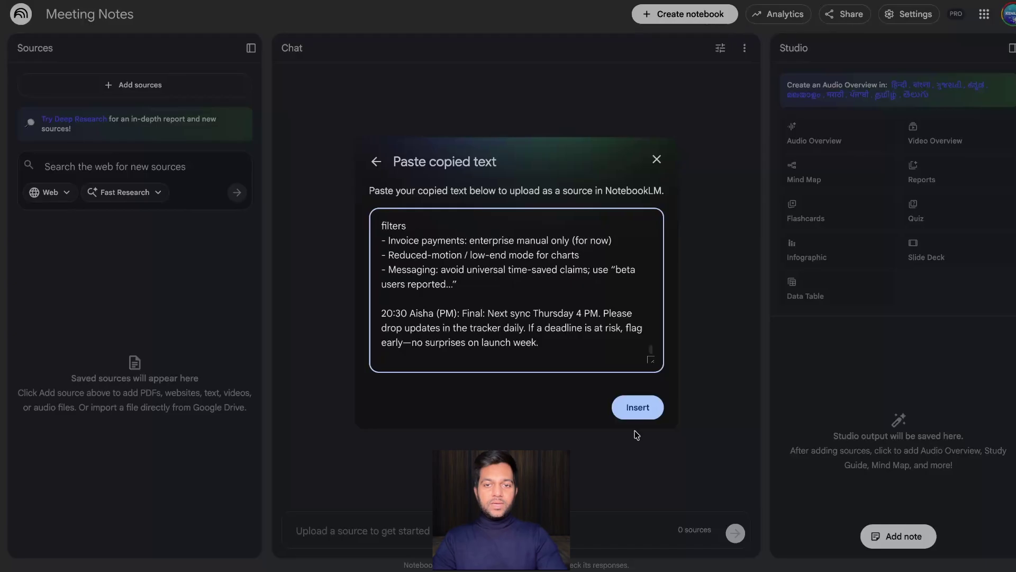
left_click(637, 407)
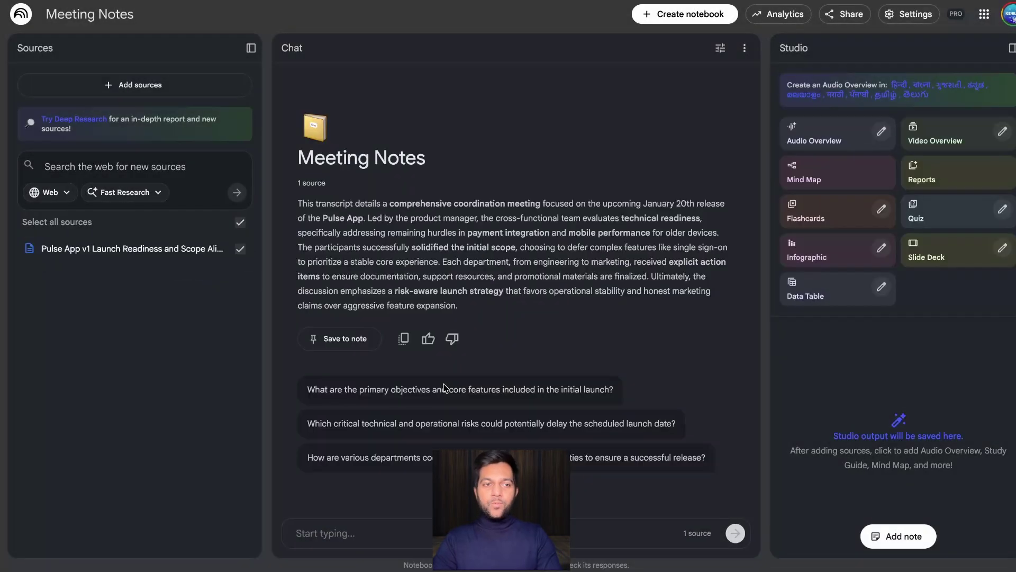
Generate the Pulse App v1 Launch Execution Plan data table from the pasted prompt and view it full-screen
left_click(881, 289)
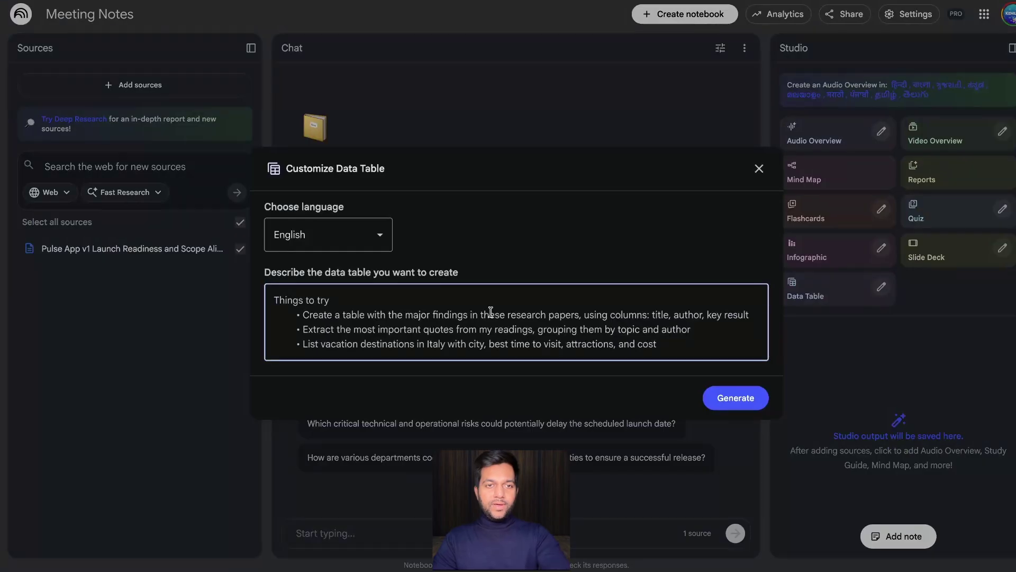
key("ctrl+v")
scroll(408, 328, "up", 8)
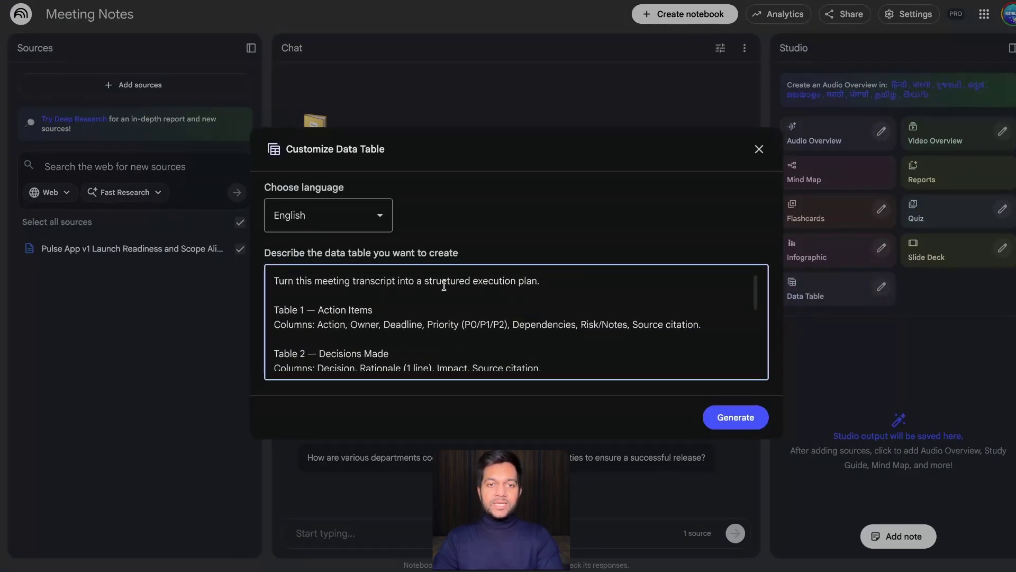
left_click(738, 423)
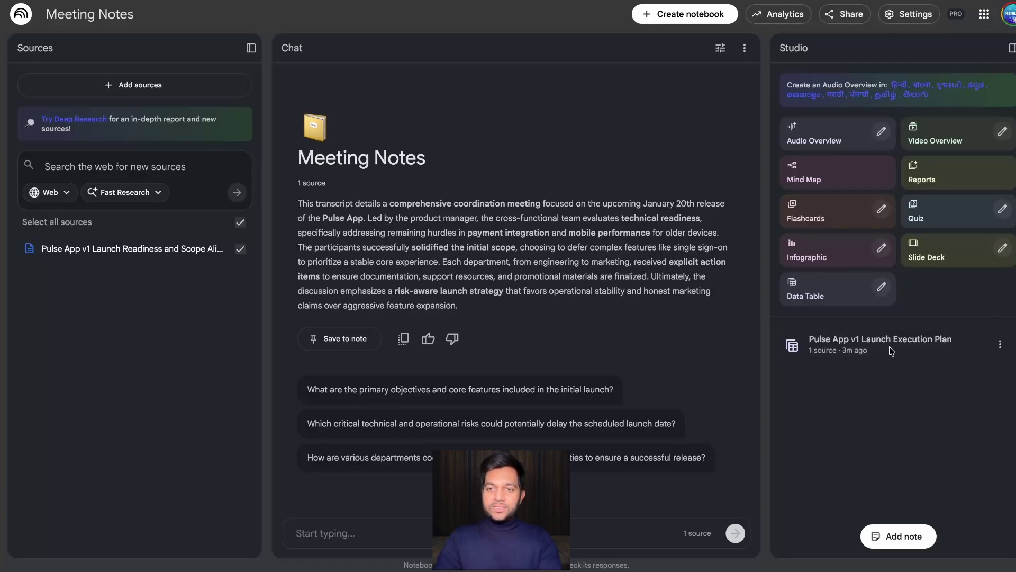
left_click(881, 349)
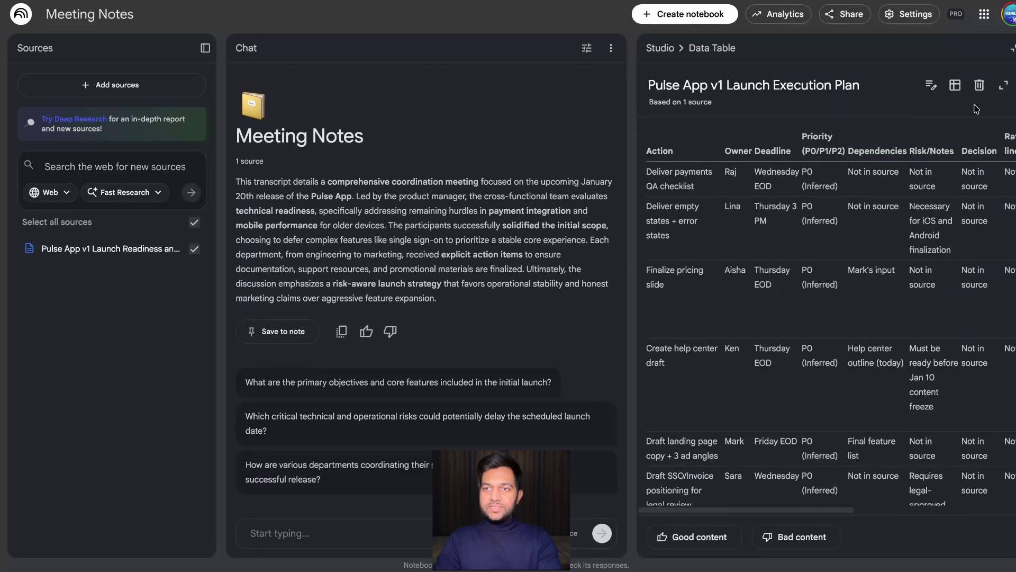
left_click(1003, 87)
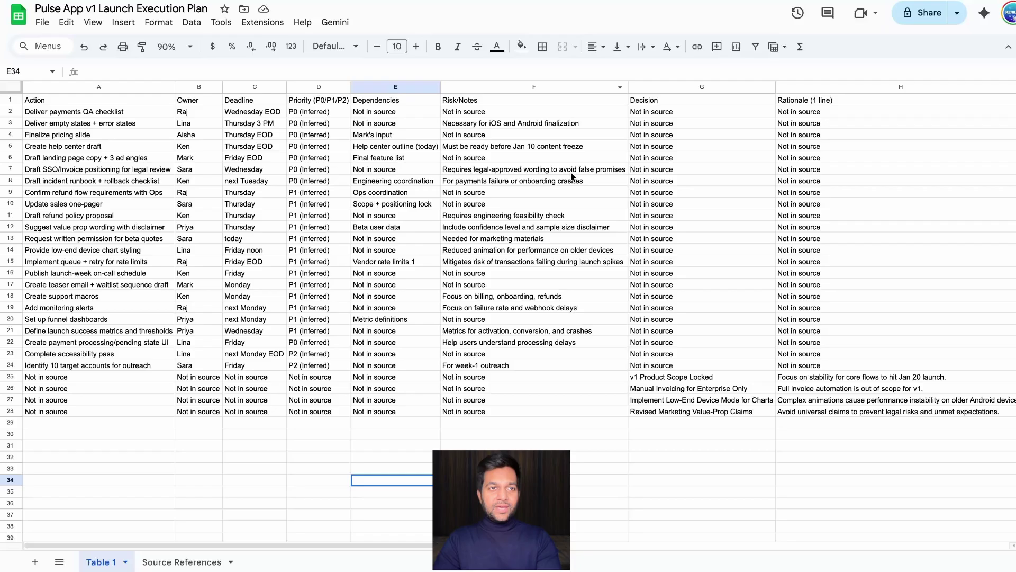
Scroll right and back left through the exported Pulse App plan's columns in Google Sheets
scroll(571, 175, "right", 10)
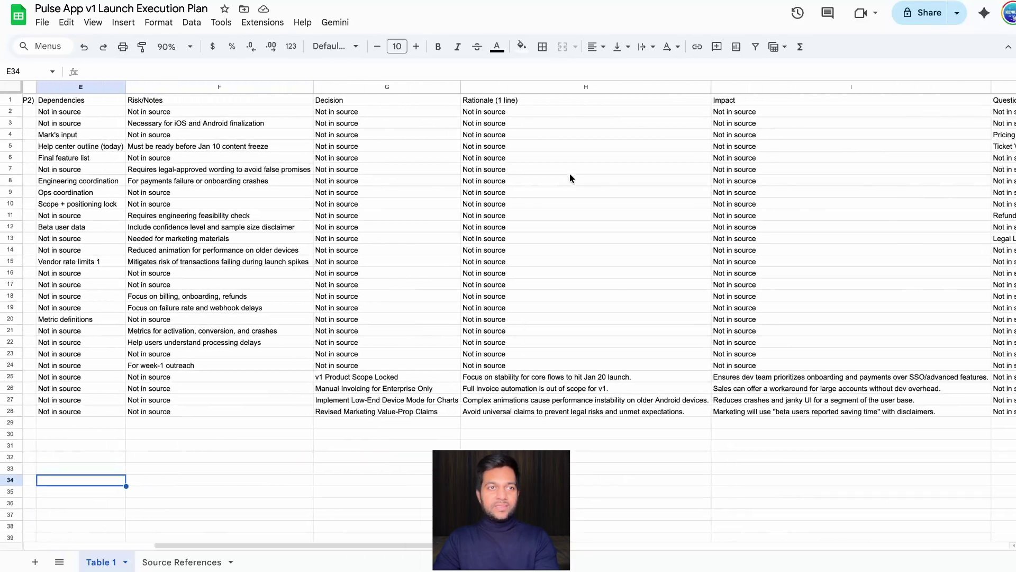
scroll(571, 174, "right", 10)
scroll(570, 173, "left", 10)
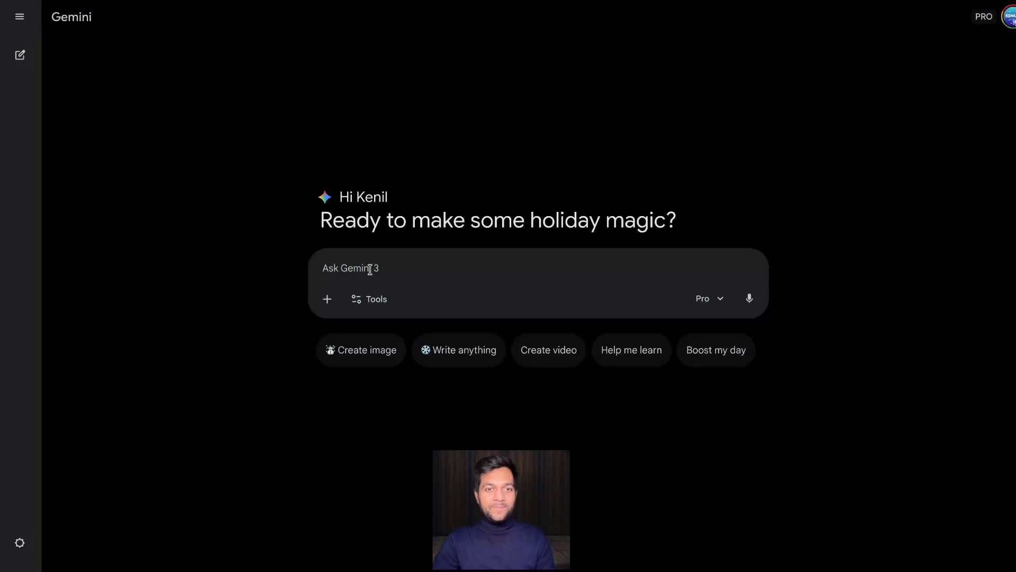
Add the NotebookLM notebooks Meeting Notes, History storytelling, Creator machine and Untitled notebook as prompt attachments
left_click(327, 299)
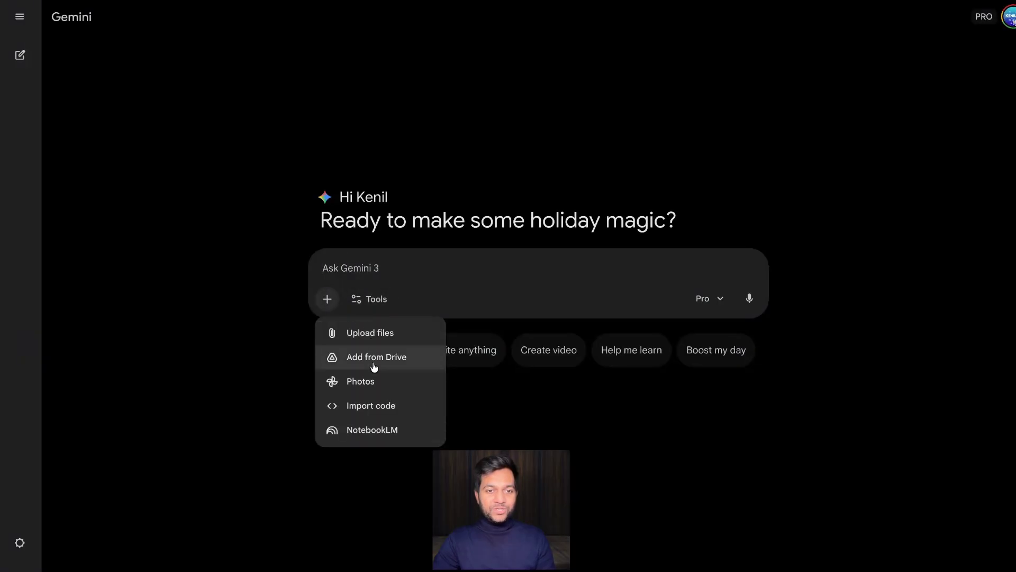
left_click(387, 438)
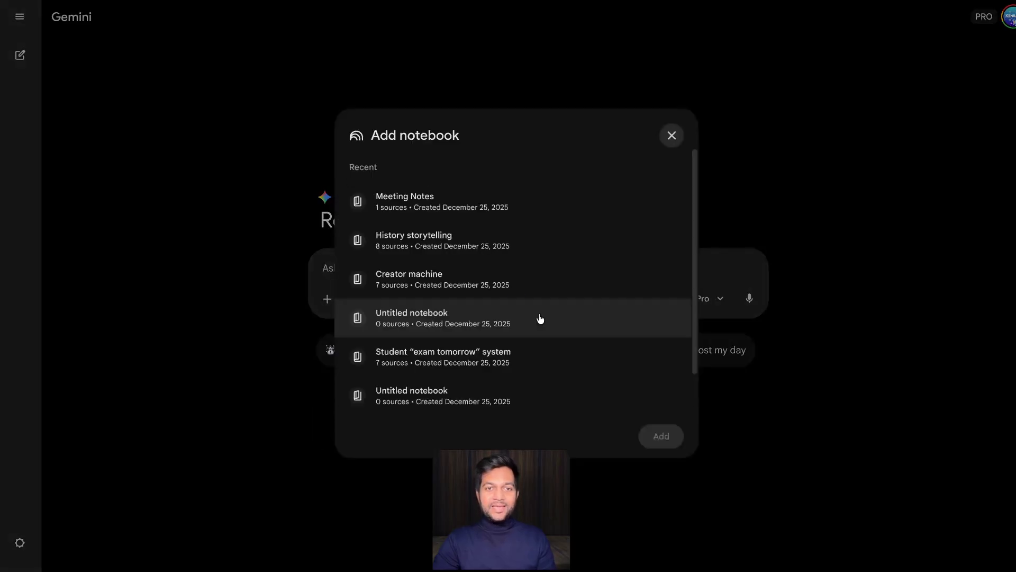
left_click(445, 215)
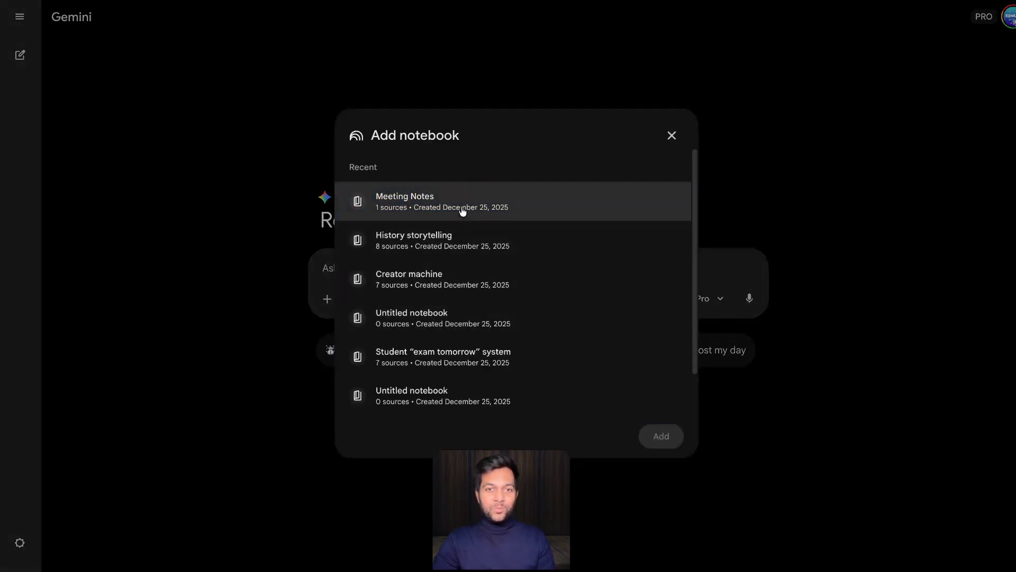
left_click(465, 211)
left_click(471, 242)
left_click(475, 297)
left_click(465, 319)
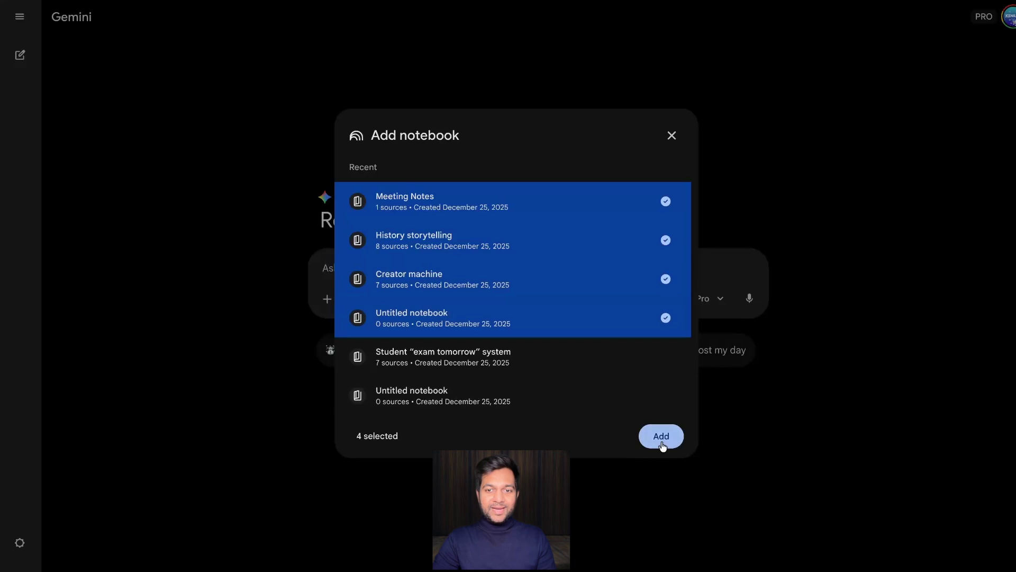
left_click(661, 444)
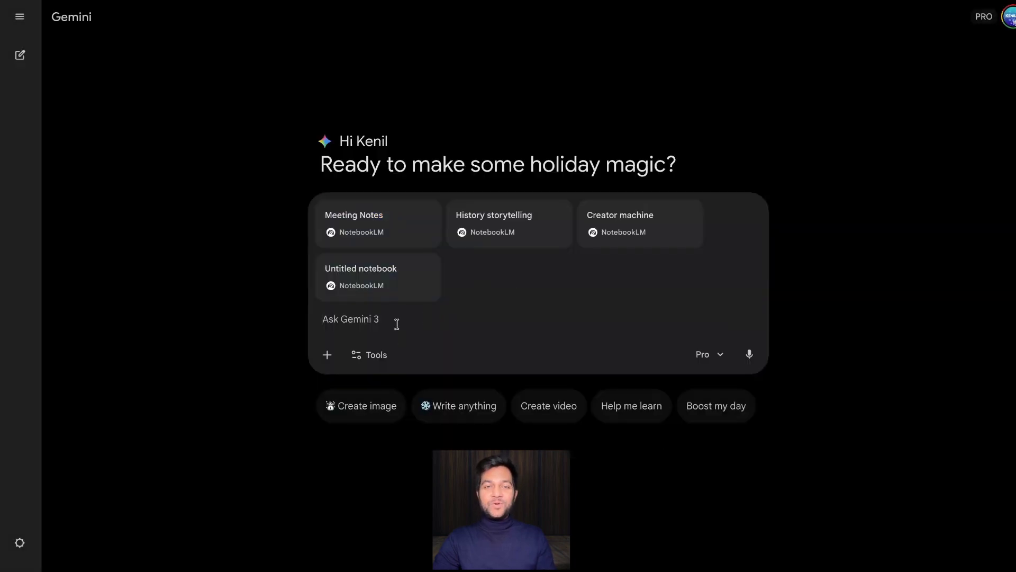